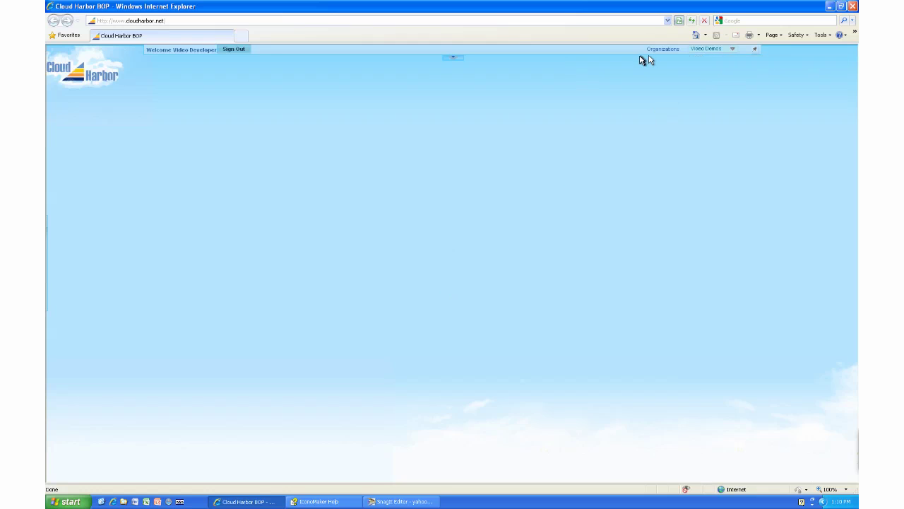
Keep Video Demos as the organization and show the applications bar.
{"action": "left_click", "coordinate": [734, 50]}
{"action": "left_click", "coordinate": [734, 50]}
{"action": "left_click", "coordinate": [755, 52]}
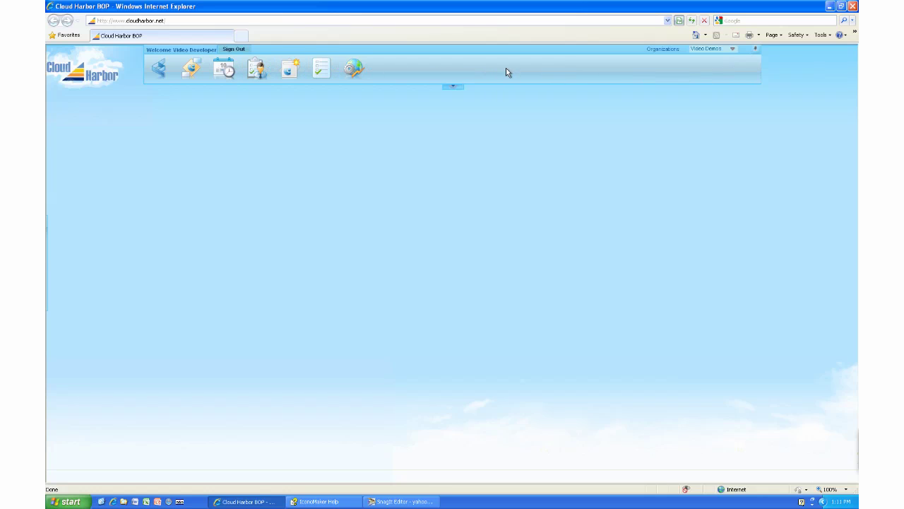
Expand the full applications panel, fold it away, and reveal the side shortcut dock.
{"action": "left_click", "coordinate": [452, 89]}
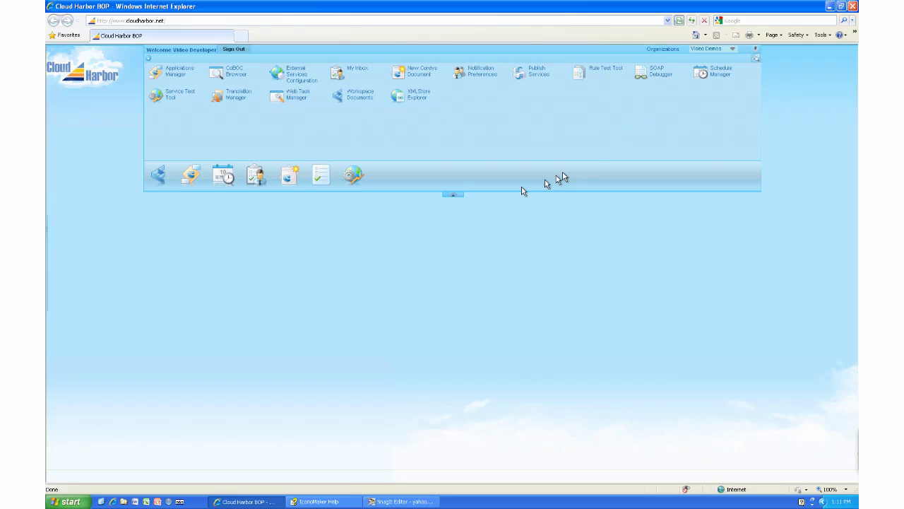
{"action": "left_click", "coordinate": [454, 196]}
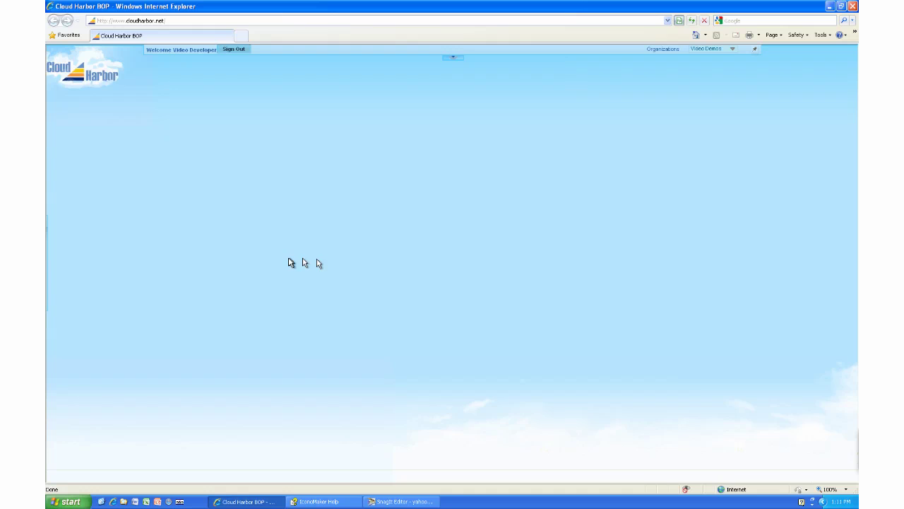
{"action": "mouse_move", "coordinate": [45, 258]}
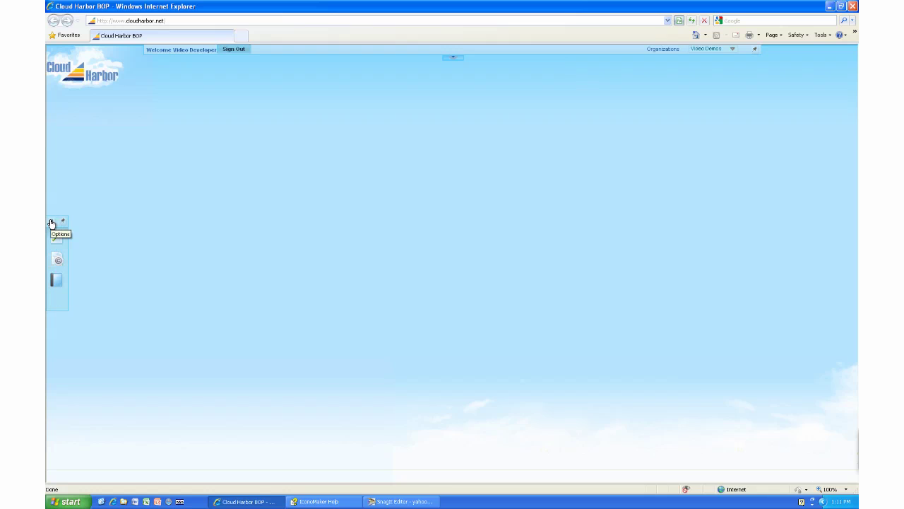
{"action": "left_click", "coordinate": [51, 223]}
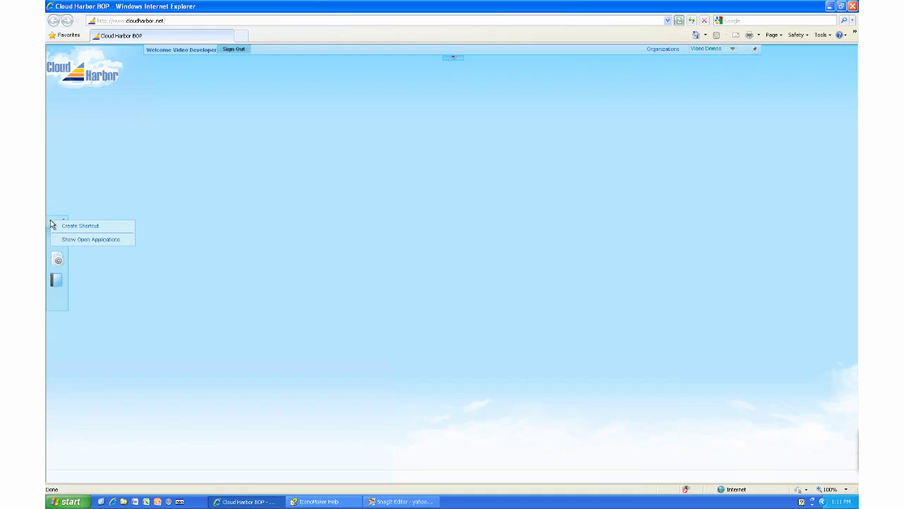
{"action": "left_click", "coordinate": [87, 226]}
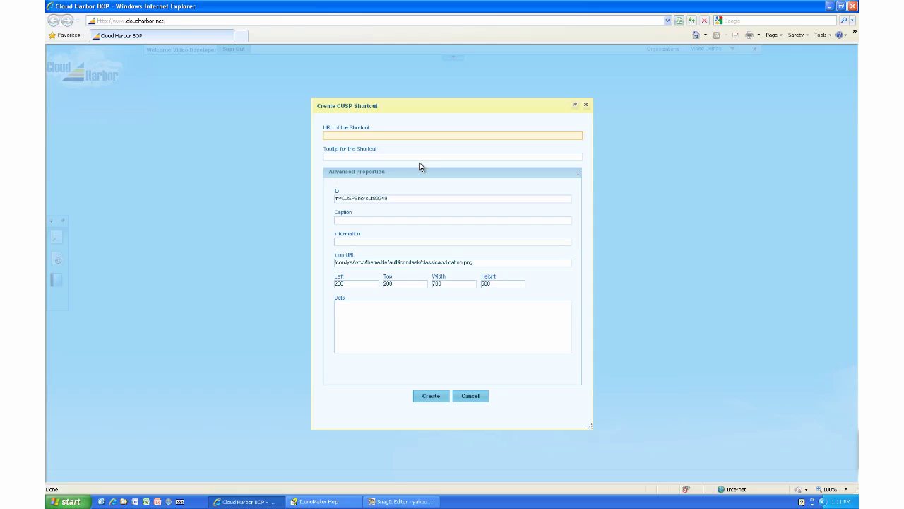
{"action": "type", "text": "www.google.com"}
{"action": "left_click", "coordinate": [325, 157]}
{"action": "type", "text": "G"}
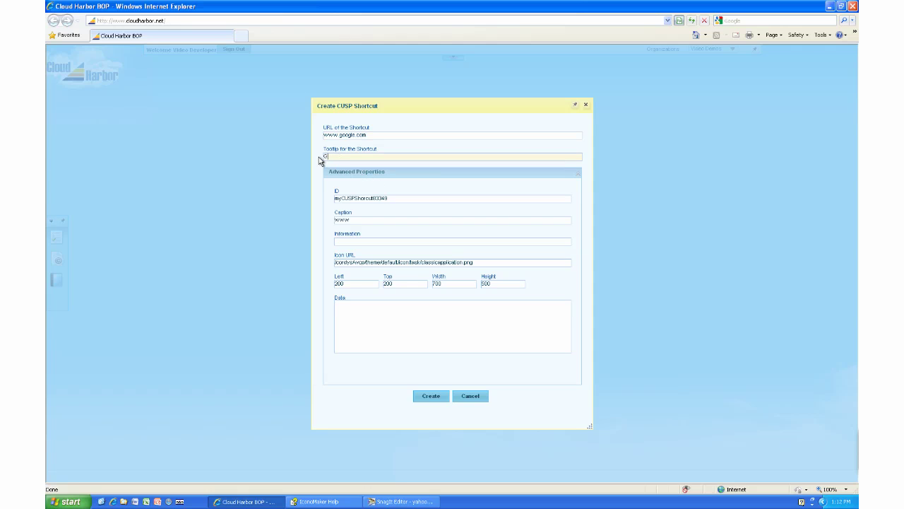
{"action": "type", "text": "oogle"}
{"action": "left_click", "coordinate": [435, 262]}
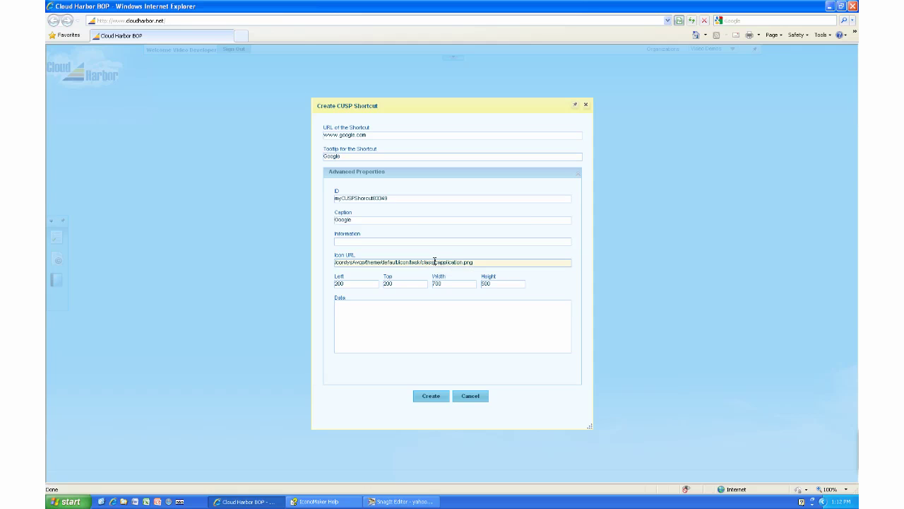
{"action": "double_click", "coordinate": [434, 262]}
{"action": "type", "text": "google48"}
{"action": "left_click", "coordinate": [431, 397]}
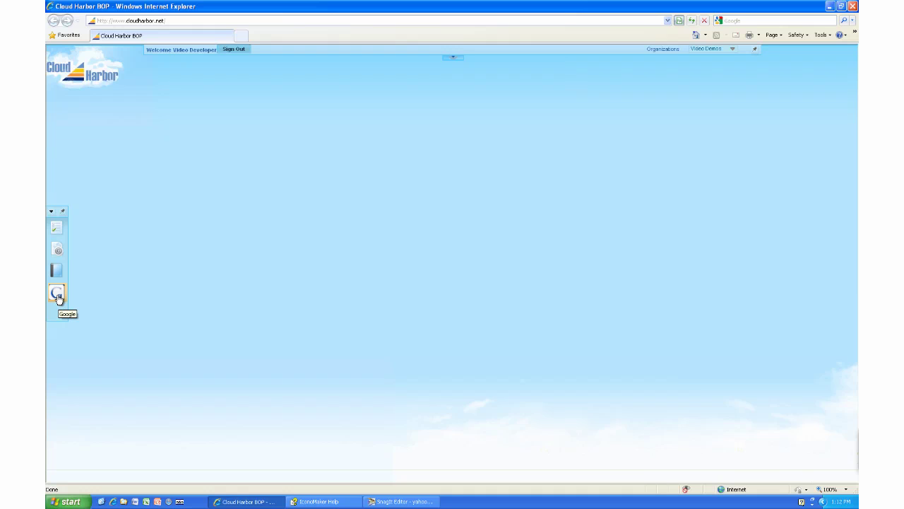
Launch Google from the new shortcut, minimise and restore its window, then close it.
{"action": "left_click", "coordinate": [57, 294]}
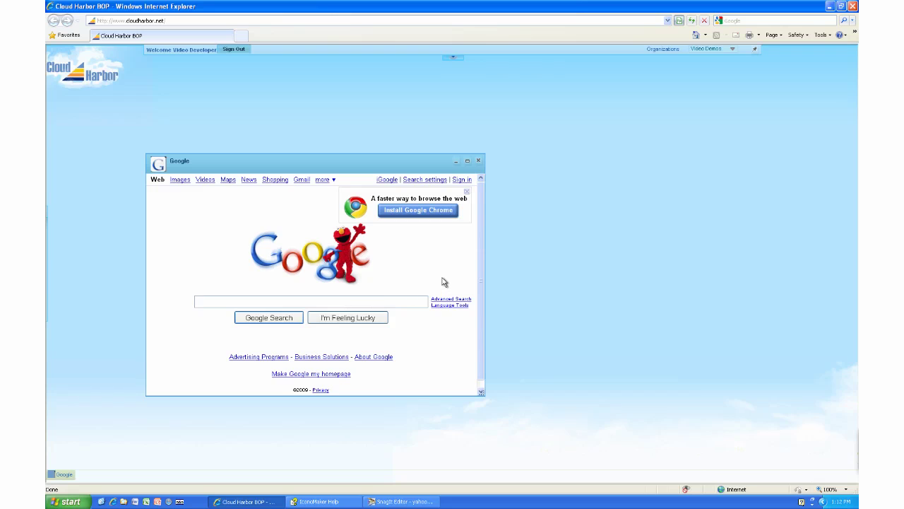
{"action": "left_click", "coordinate": [456, 163]}
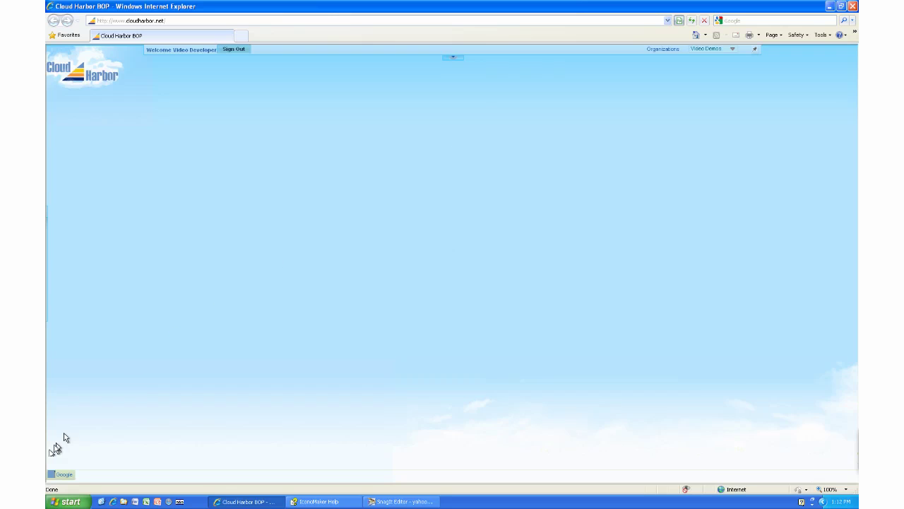
{"action": "left_click", "coordinate": [61, 473]}
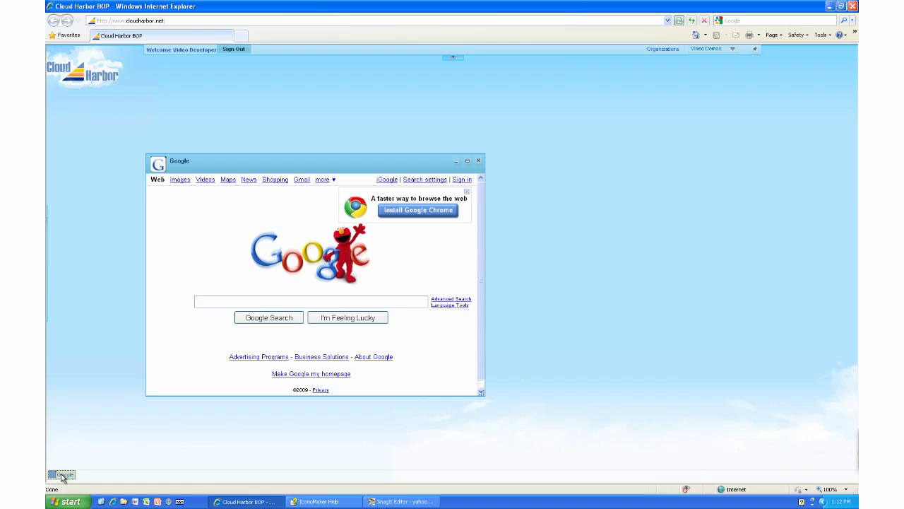
{"action": "left_click", "coordinate": [478, 163]}
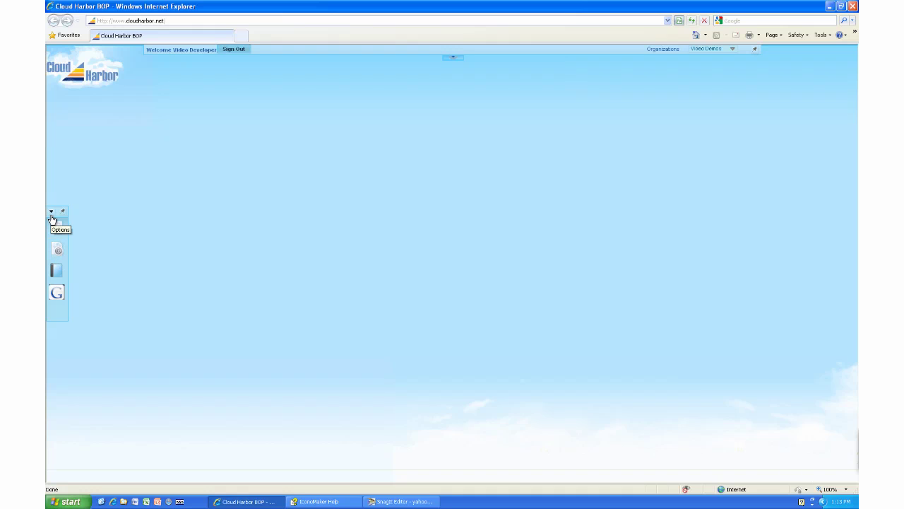
{"action": "left_click", "coordinate": [51, 211]}
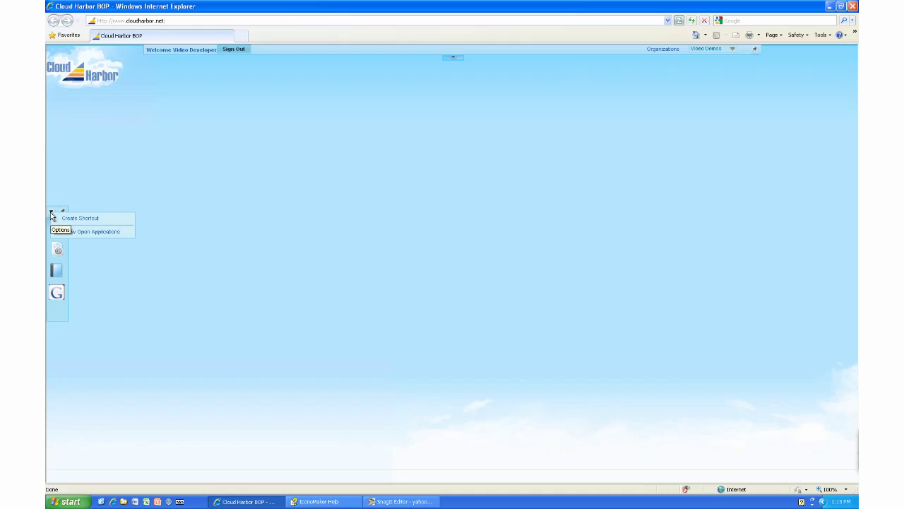
{"action": "left_click", "coordinate": [82, 218]}
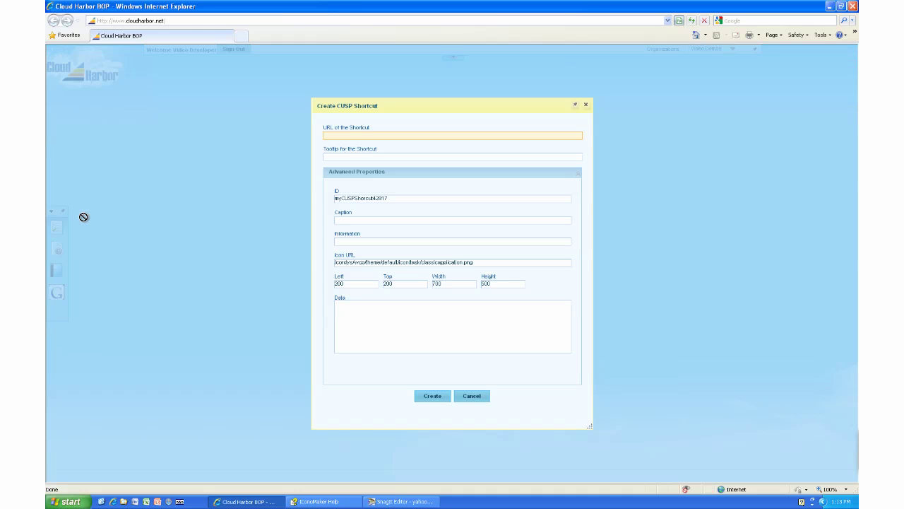
{"action": "left_click", "coordinate": [361, 135]}
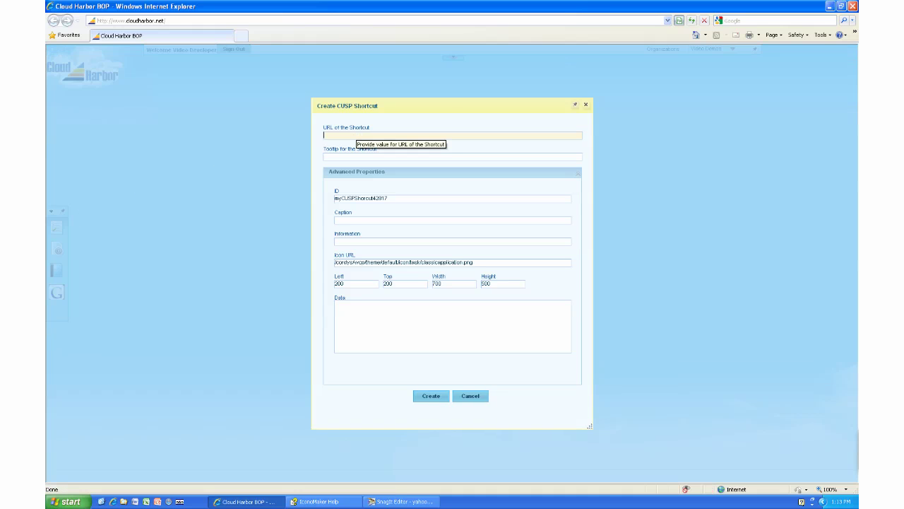
{"action": "type", "text": "www.cloudharbor.com"}
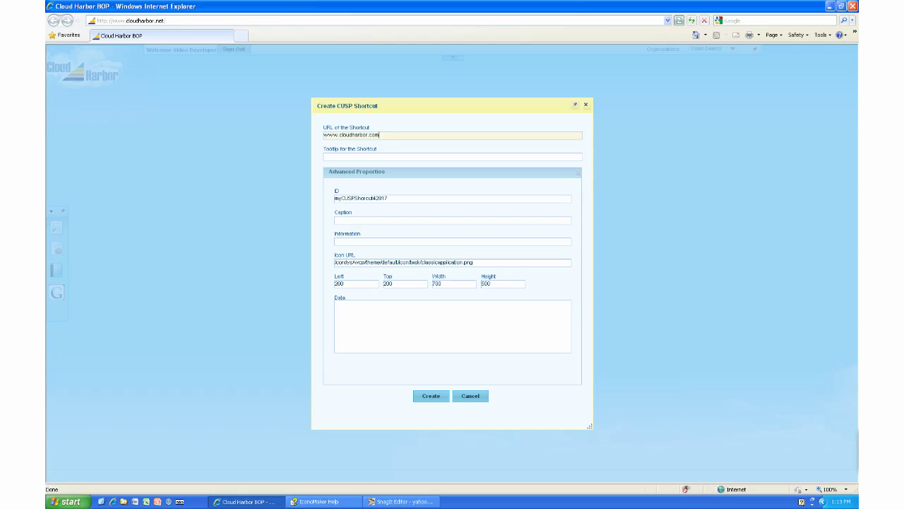
{"action": "key", "text": "Tab"}
{"action": "type", "text": "C"}
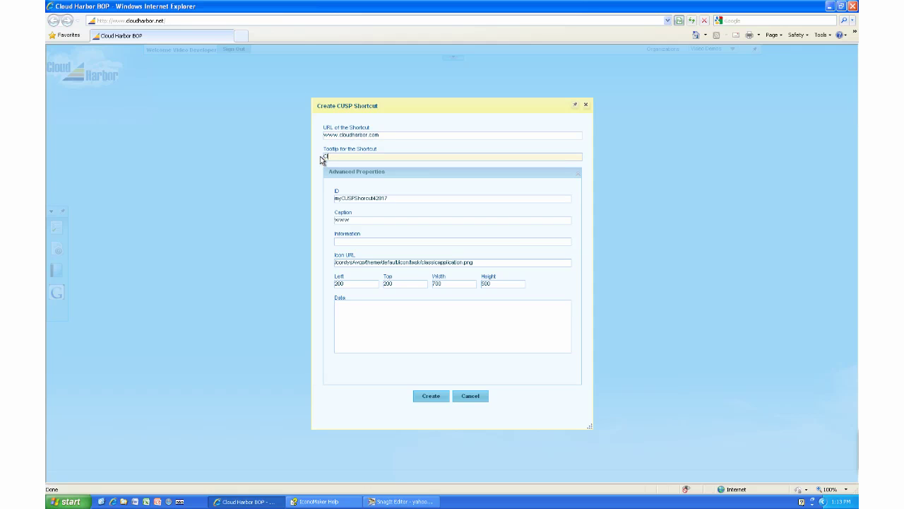
{"action": "type", "text": "loud Harbor"}
{"action": "double_click", "coordinate": [433, 262]}
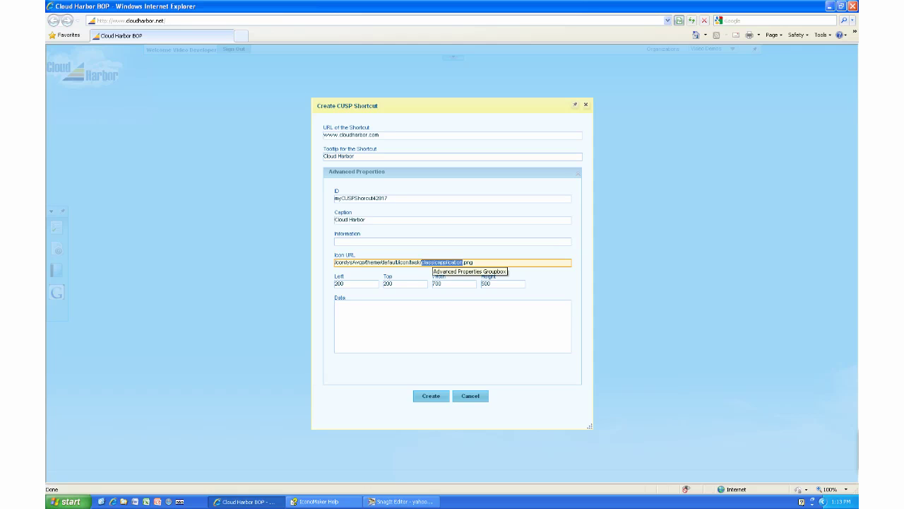
{"action": "type", "text": "chlog"}
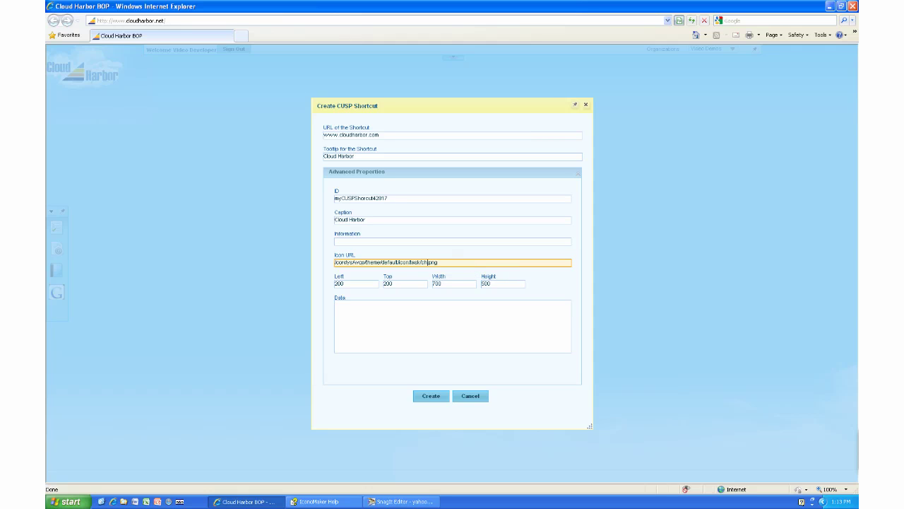
{"action": "type", "text": "o48"}
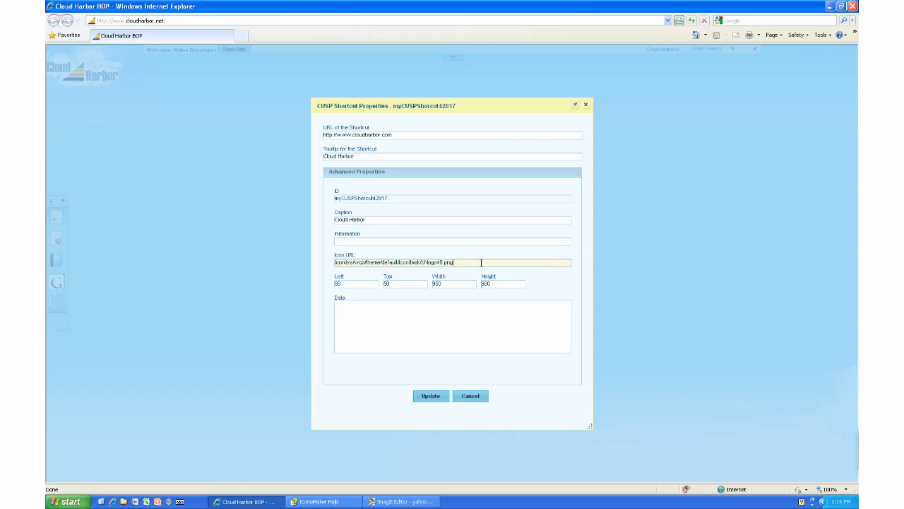
{"action": "left_click", "coordinate": [427, 397]}
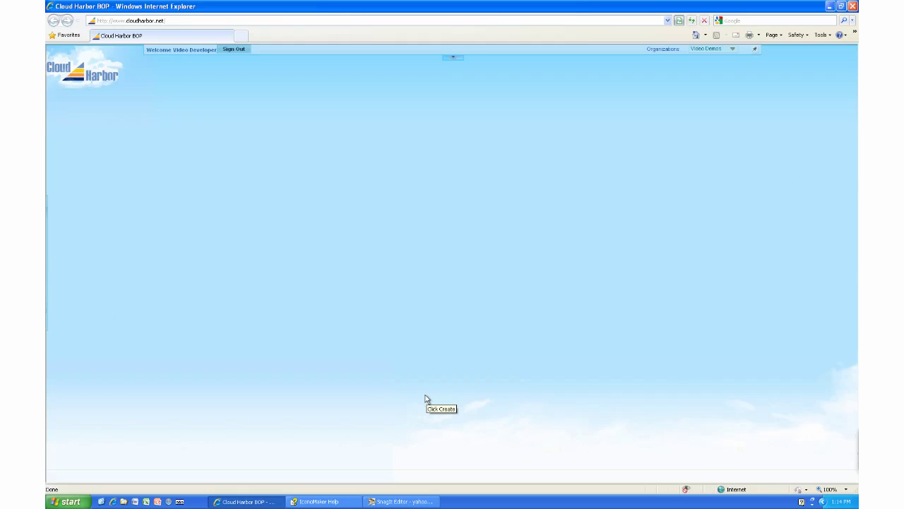
Open the Cloud Harbor website from its shortcut, scroll through it, then close the window.
{"action": "mouse_move", "coordinate": [56, 276]}
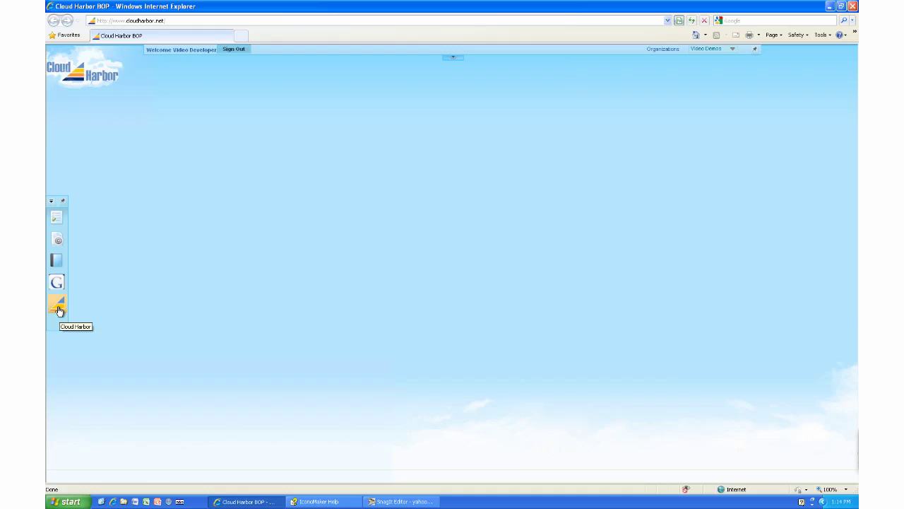
{"action": "left_click", "coordinate": [58, 306]}
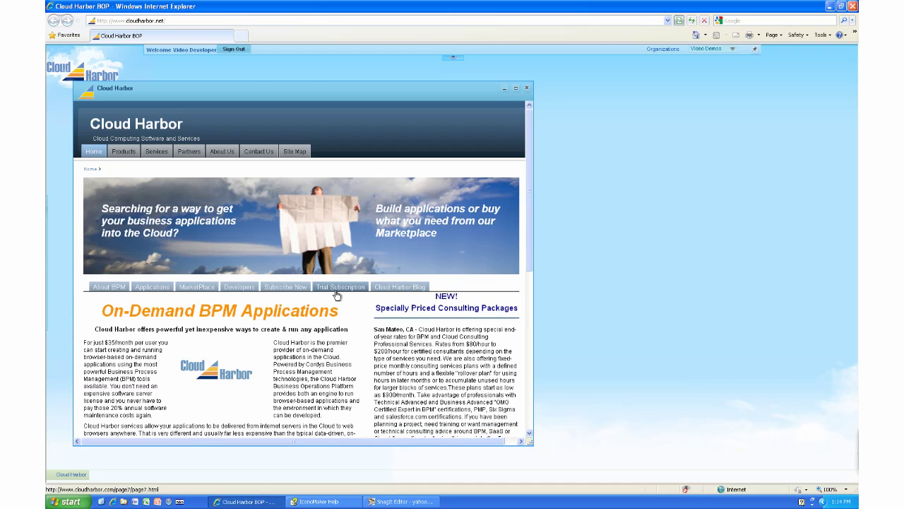
{"action": "scroll", "coordinate": [336, 293], "scroll_direction": "down", "scroll_amount": 10}
{"action": "scroll", "coordinate": [335, 293], "scroll_direction": "up", "scroll_amount": 10}
{"action": "left_click", "coordinate": [525, 88]}
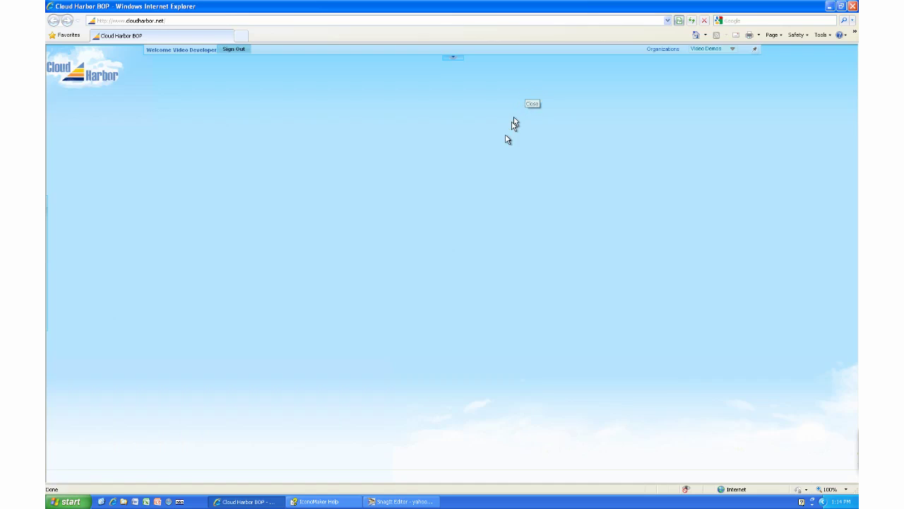
{"action": "mouse_move", "coordinate": [50, 279]}
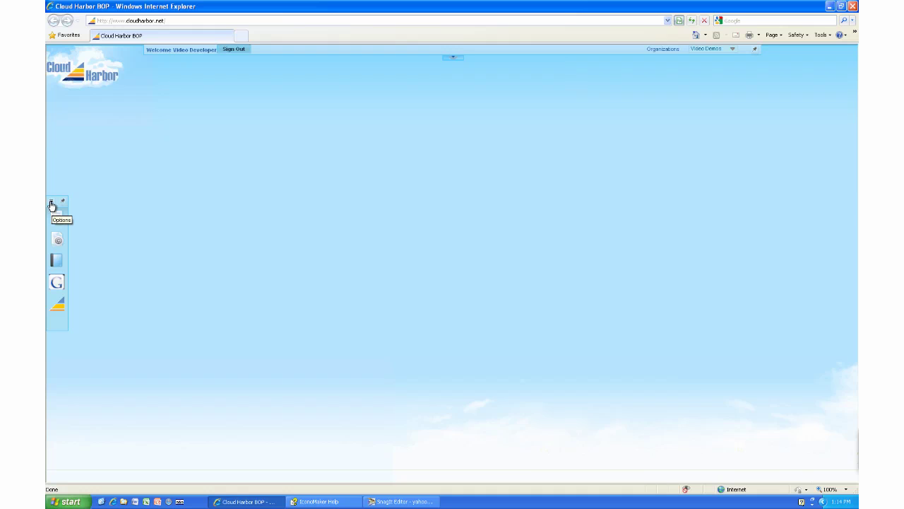
{"action": "left_click", "coordinate": [51, 205]}
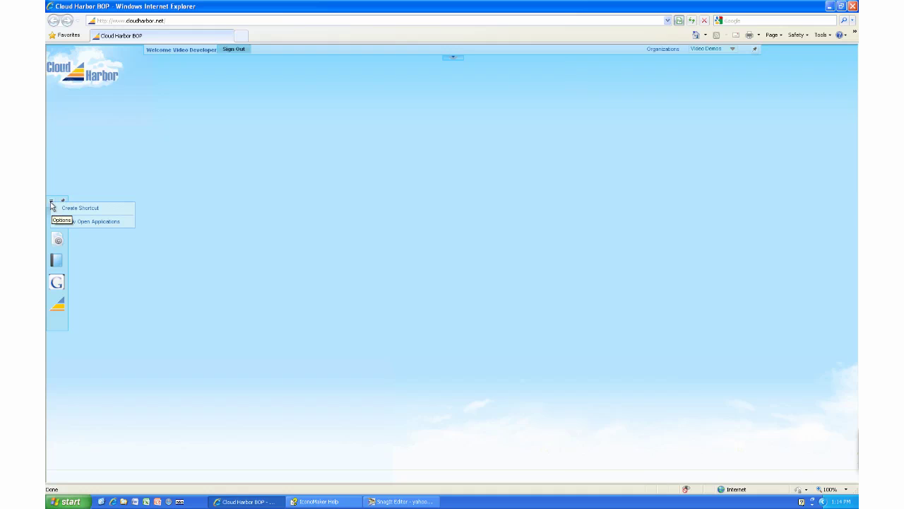
{"action": "left_click", "coordinate": [91, 209]}
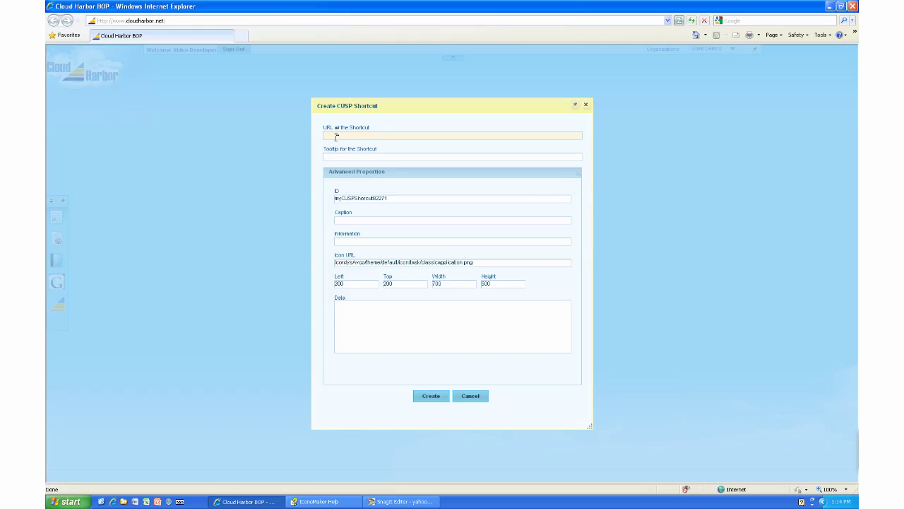
{"action": "left_click", "coordinate": [339, 134]}
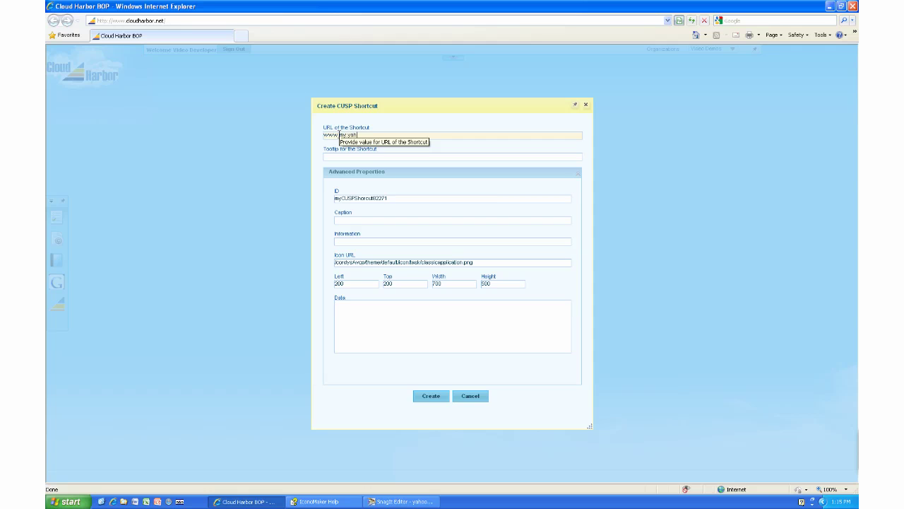
{"action": "type", "text": "oo.com"}
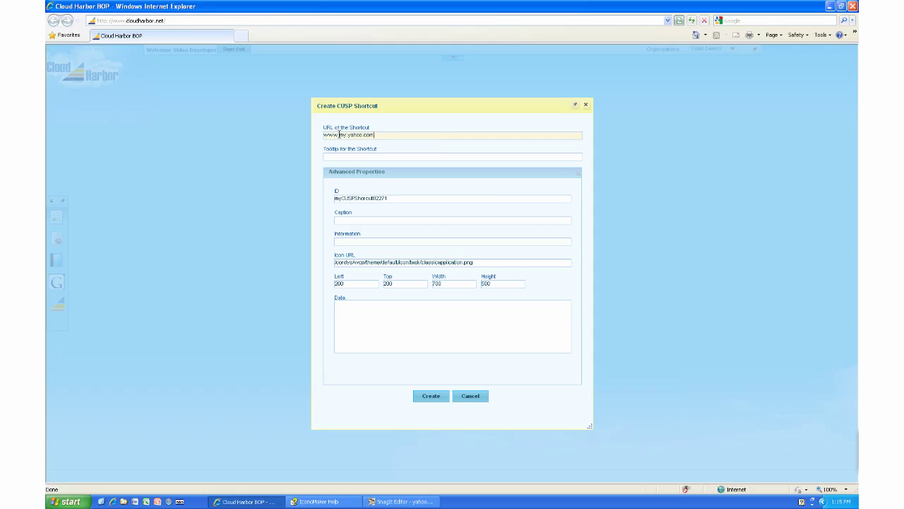
{"action": "left_click", "coordinate": [342, 156]}
{"action": "type", "text": "Yahoo"}
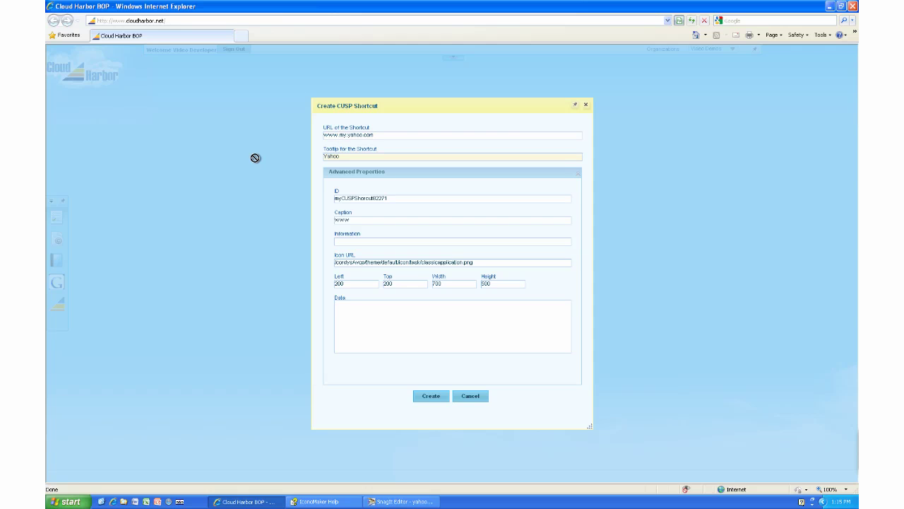
{"action": "double_click", "coordinate": [429, 263]}
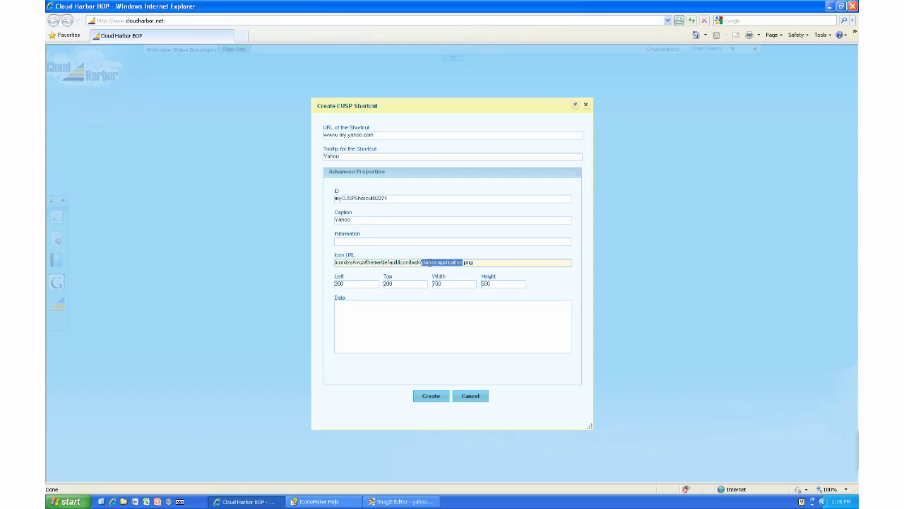
{"action": "type", "text": "yahoo48"}
{"action": "left_click", "coordinate": [431, 396]}
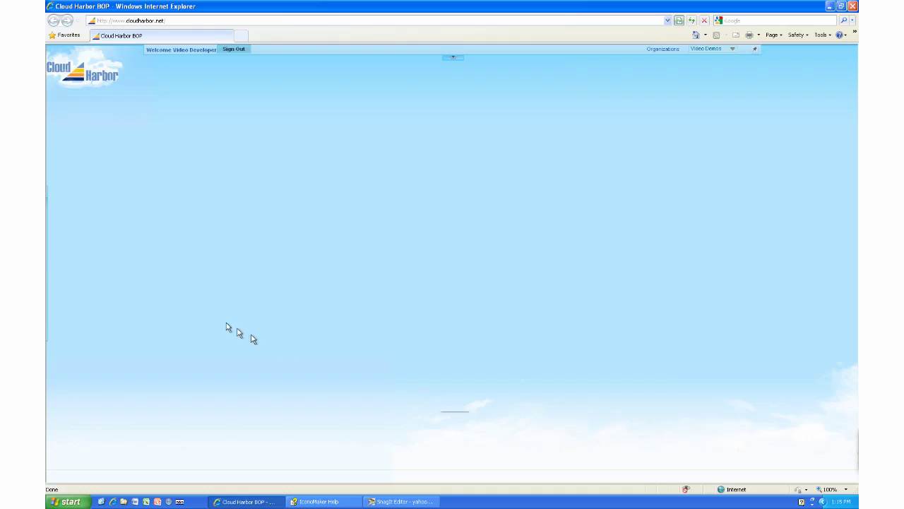
Launch My Yahoo from its shortcut, maximise the window, then minimise it to a tab.
{"action": "mouse_move", "coordinate": [47, 244]}
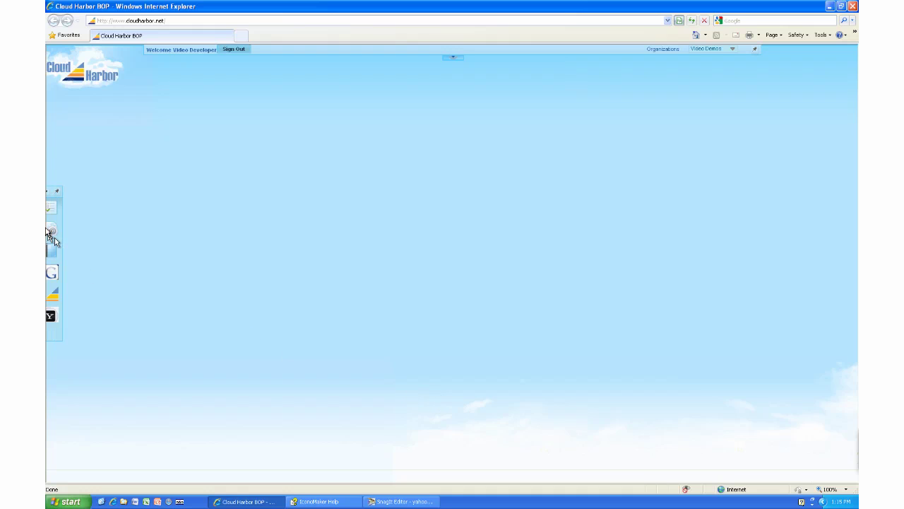
{"action": "left_click", "coordinate": [56, 316]}
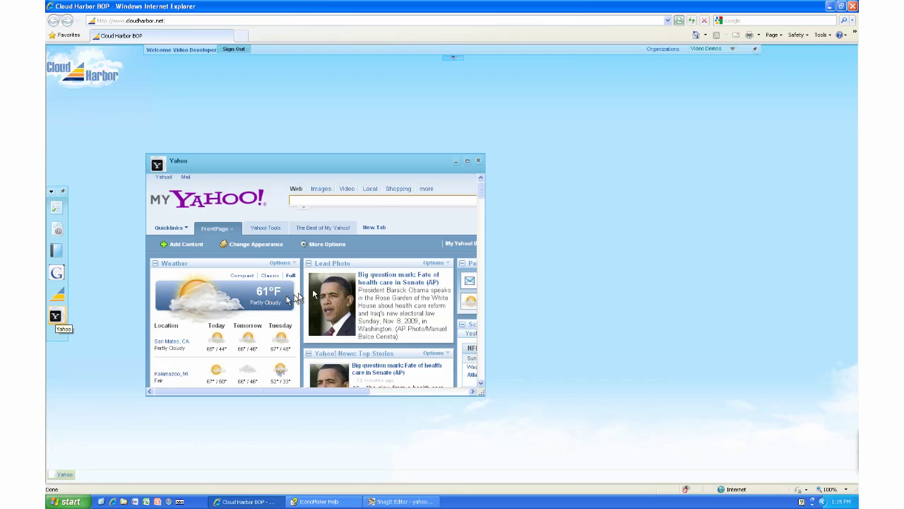
{"action": "left_click", "coordinate": [467, 160]}
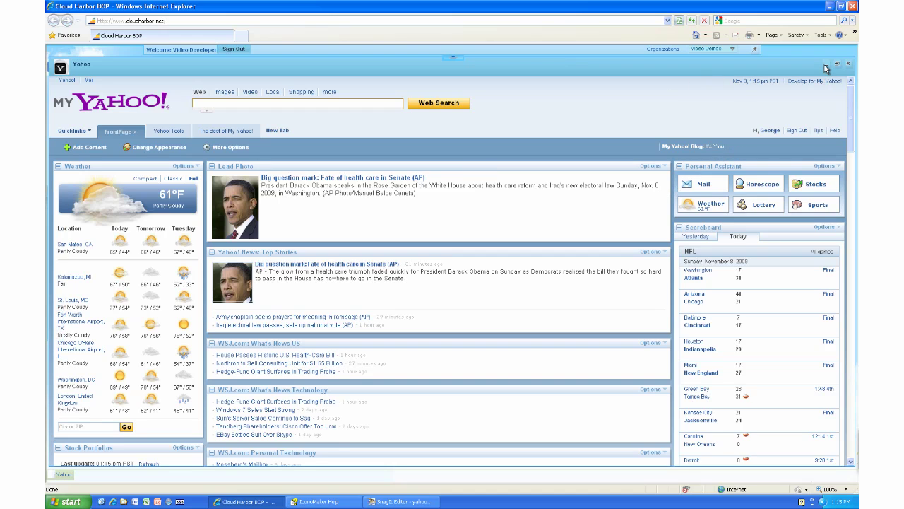
{"action": "left_click", "coordinate": [825, 64]}
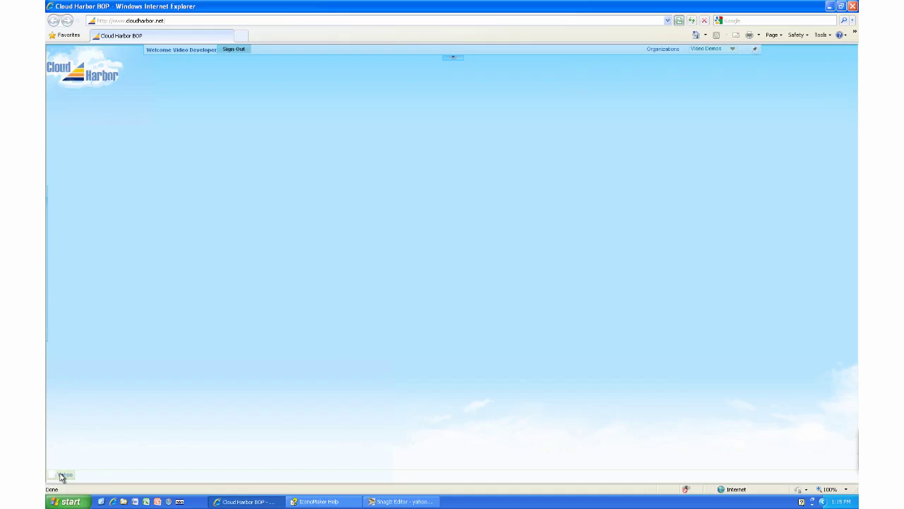
{"action": "mouse_move", "coordinate": [46, 212]}
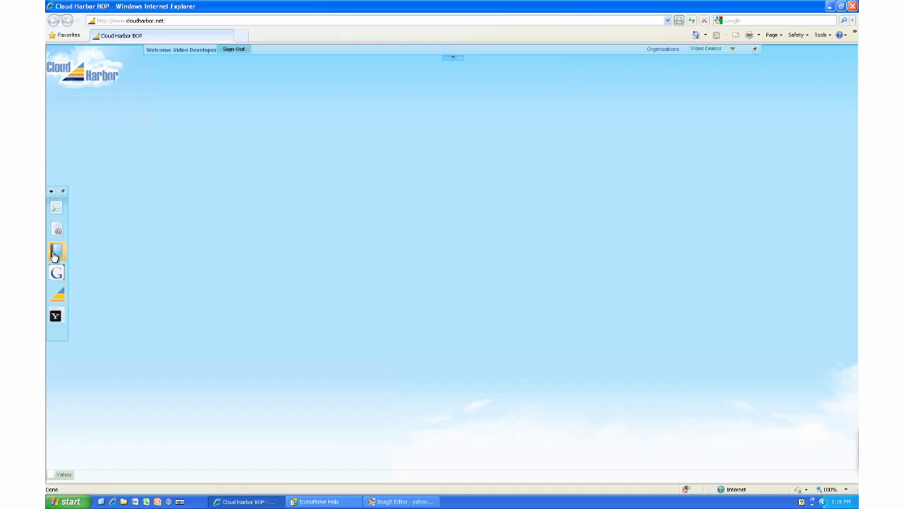
{"action": "left_click", "coordinate": [55, 253]}
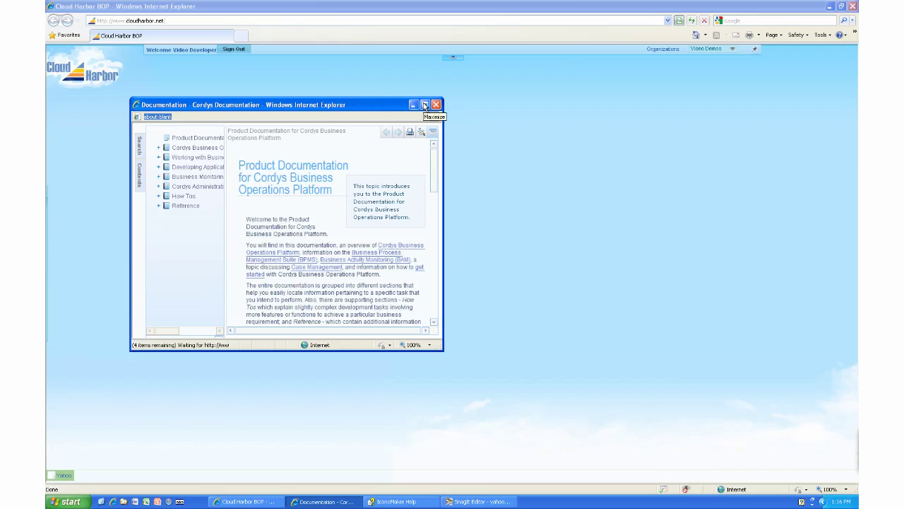
{"action": "left_click", "coordinate": [424, 104]}
{"action": "left_click", "coordinate": [142, 49]}
{"action": "left_click", "coordinate": [115, 61]}
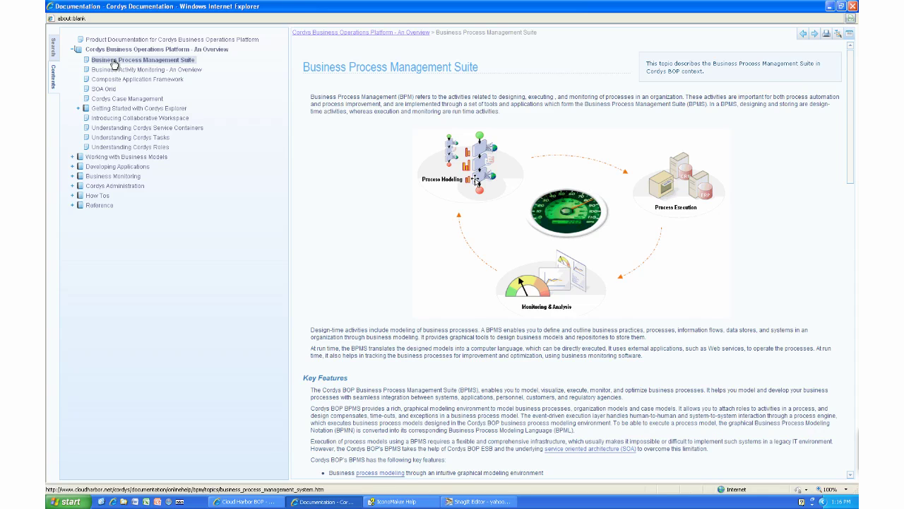
{"action": "left_click", "coordinate": [852, 7]}
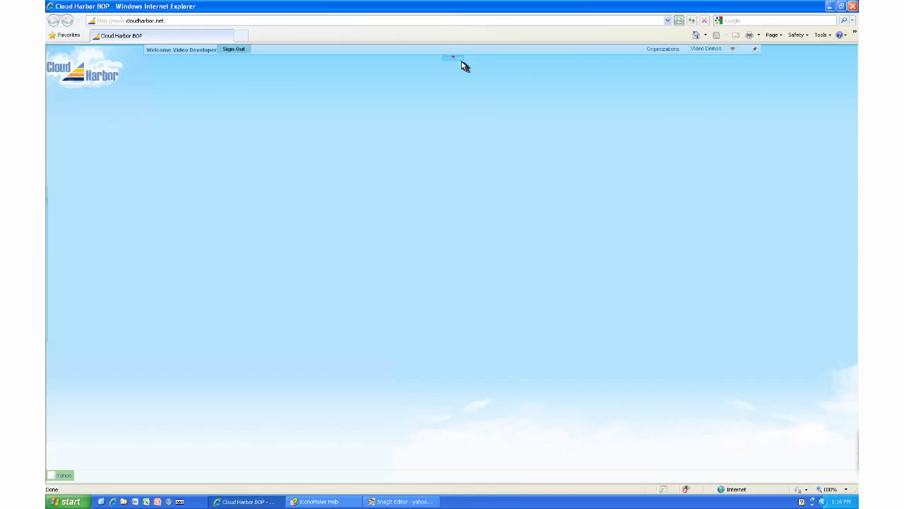
Copy My Inbox from the applications panel to the shortcut bar and launch it there.
{"action": "left_click", "coordinate": [455, 59]}
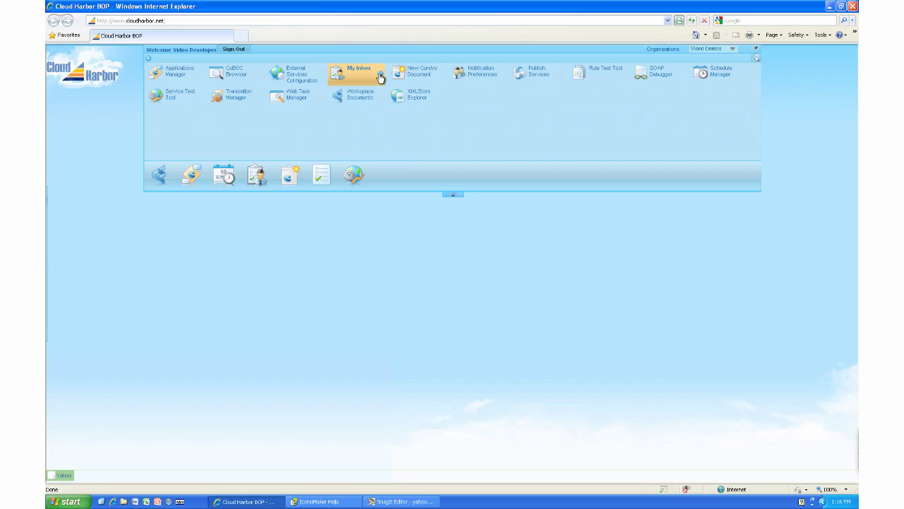
{"action": "left_click", "coordinate": [380, 75]}
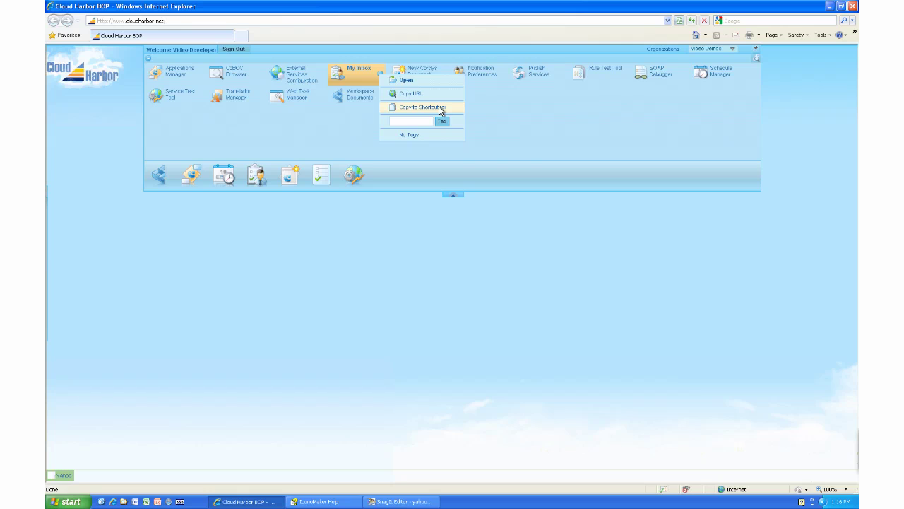
{"action": "left_click", "coordinate": [440, 107]}
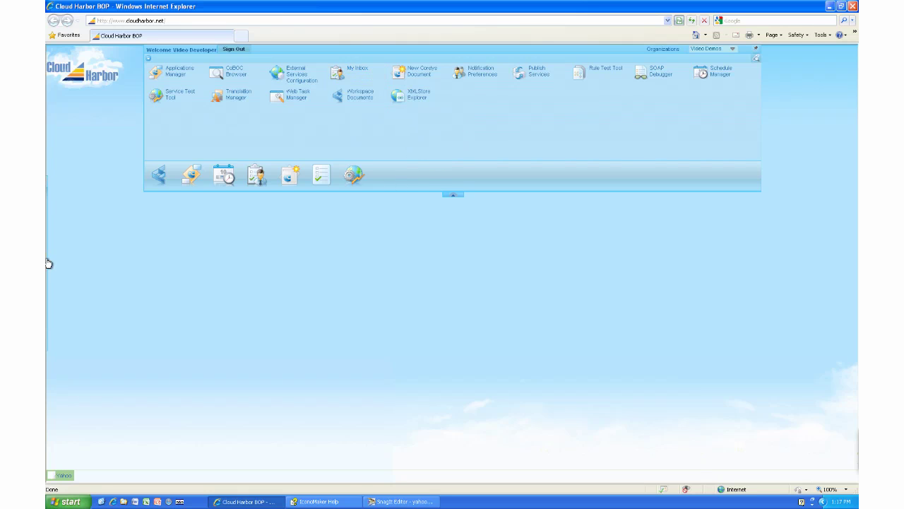
{"action": "mouse_move", "coordinate": [55, 262]}
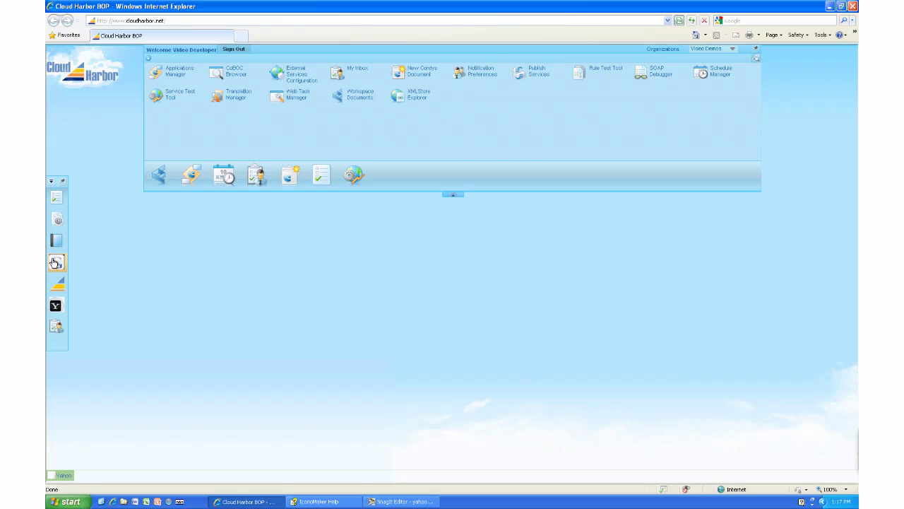
{"action": "left_click", "coordinate": [56, 326]}
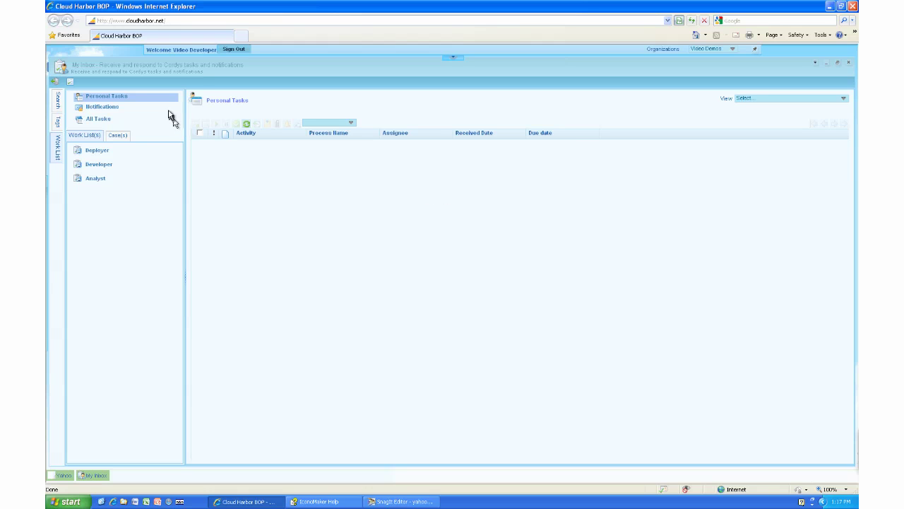
Browse My Inbox notifications and task lists, then open the empty Developer work list.
{"action": "left_click", "coordinate": [104, 108]}
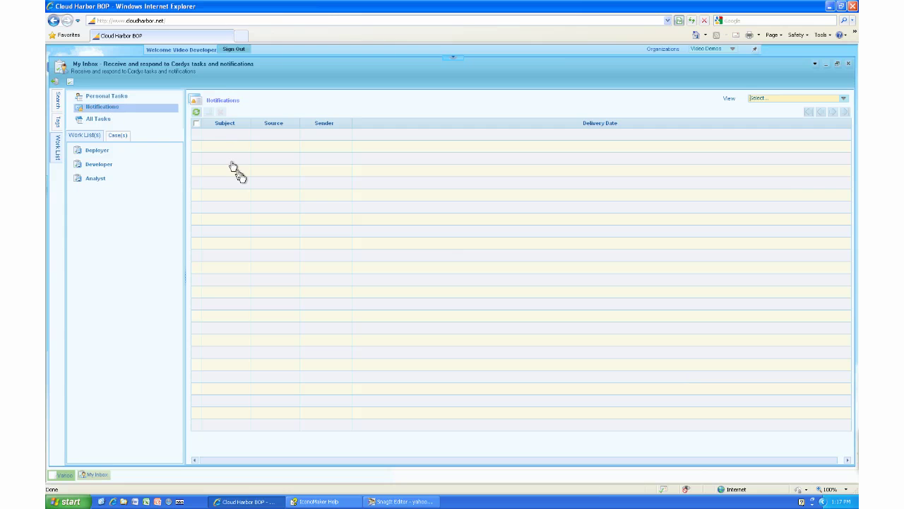
{"action": "left_click", "coordinate": [94, 120]}
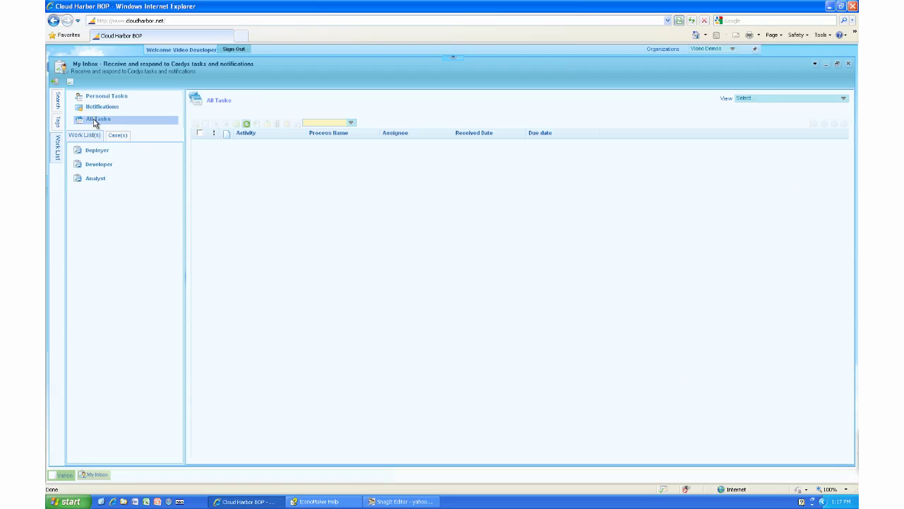
{"action": "left_click", "coordinate": [96, 166]}
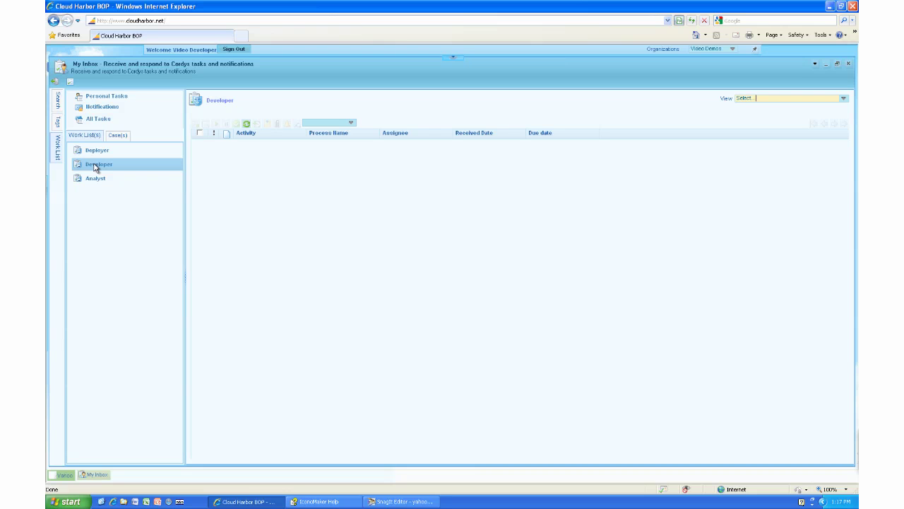
Open the task Search panel, review the criteria and scope lists, keeping Within as PersonalTasks.
{"action": "left_click", "coordinate": [58, 100]}
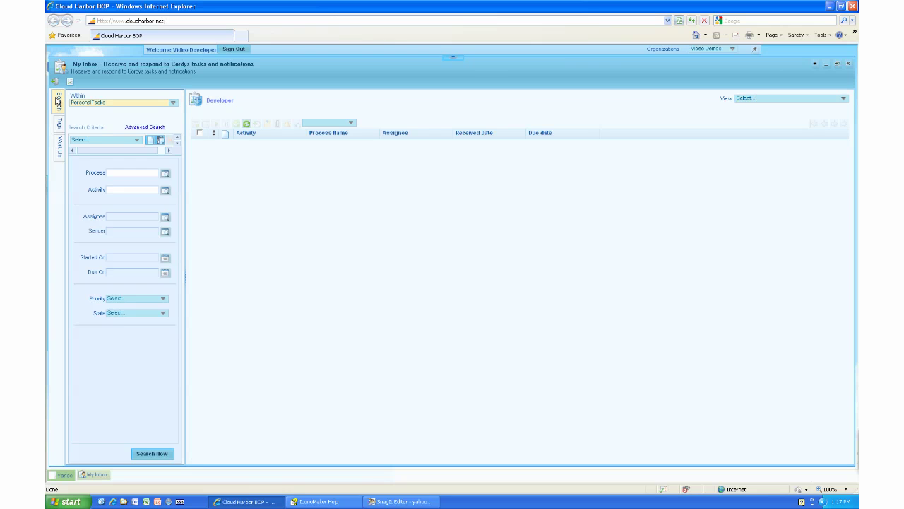
{"action": "left_click", "coordinate": [136, 141]}
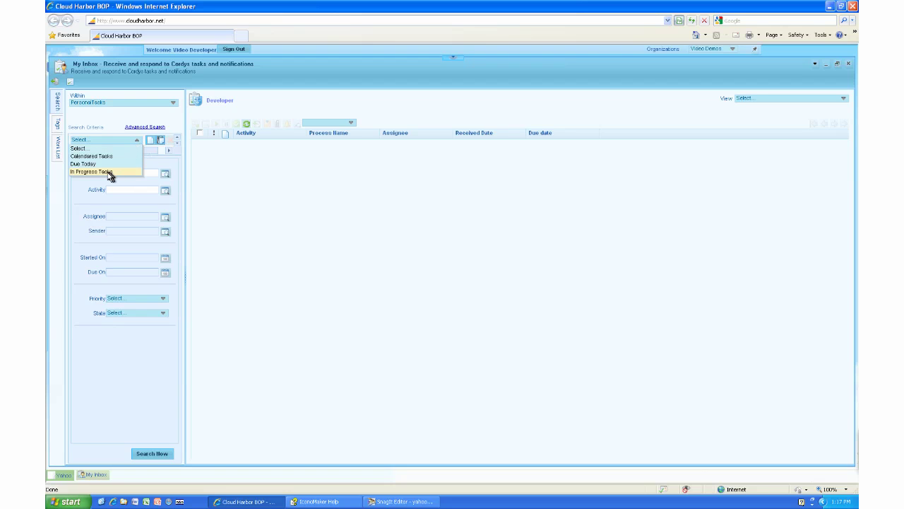
{"action": "left_click", "coordinate": [173, 105]}
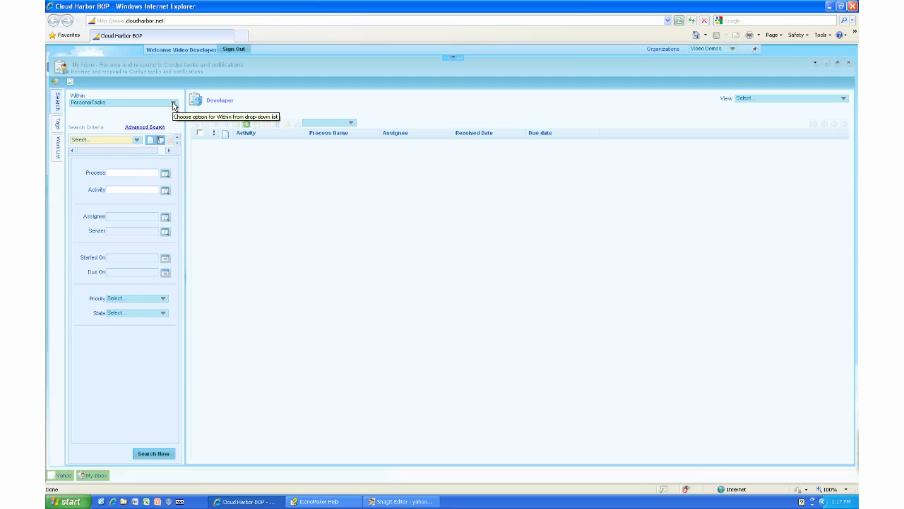
{"action": "left_click", "coordinate": [174, 105]}
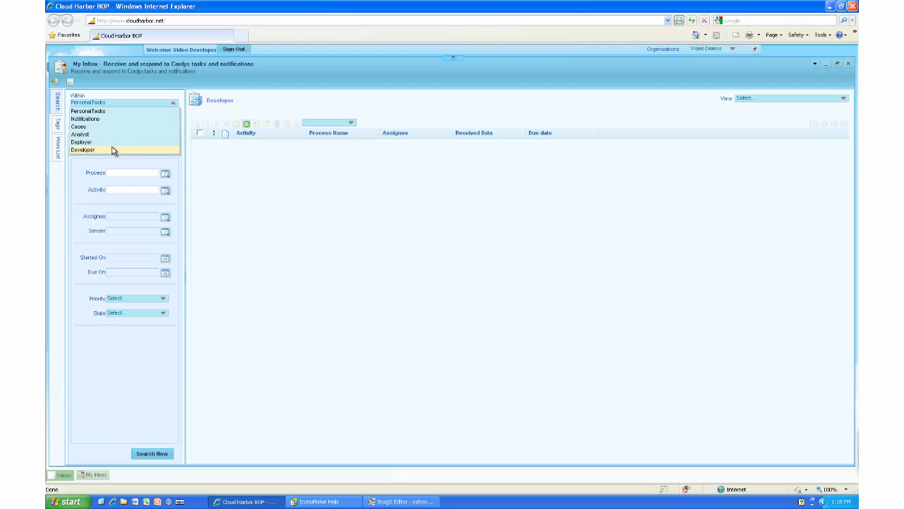
{"action": "left_click", "coordinate": [174, 104]}
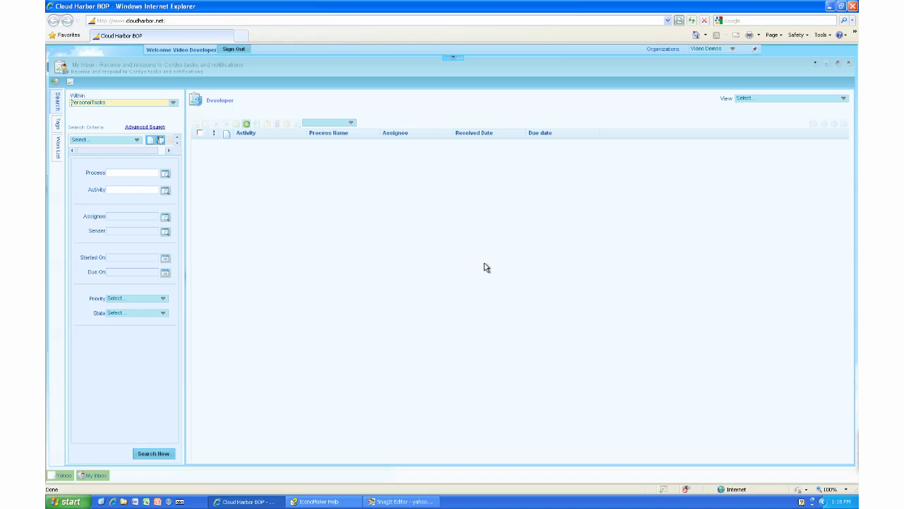
Switch the Developer inbox view to Due Today, which shows no results, and resize the inbox panel.
{"action": "left_click", "coordinate": [846, 100]}
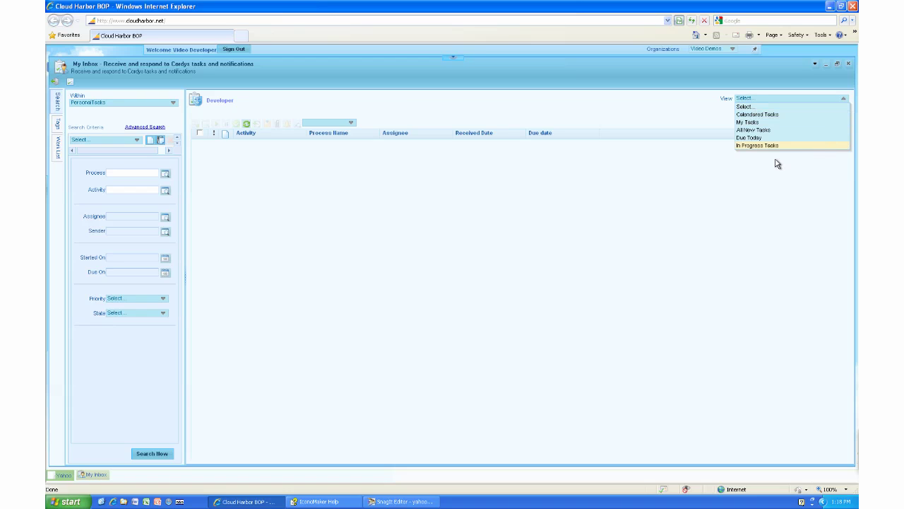
{"action": "left_click", "coordinate": [744, 138]}
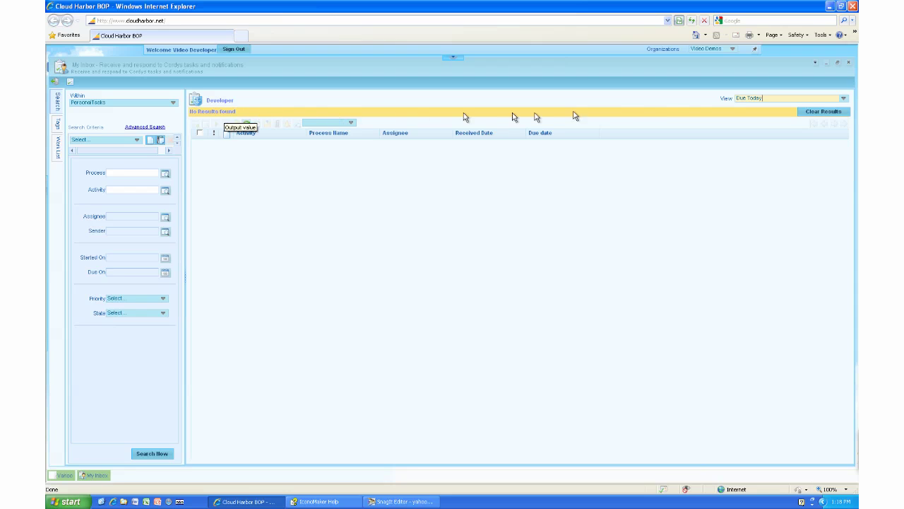
{"action": "left_click", "coordinate": [837, 62]}
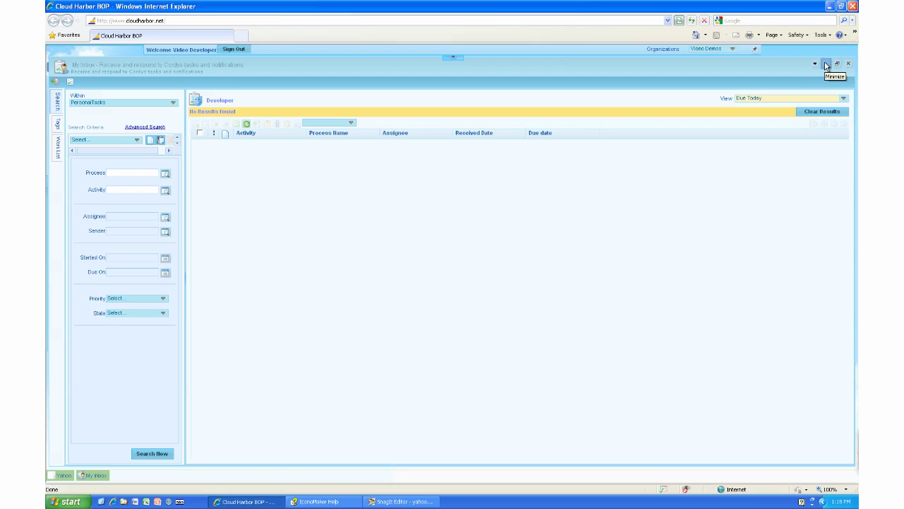
Minimise My Inbox, remove the first shortcut from the dock, and expand the full applications list.
{"action": "left_click", "coordinate": [829, 64]}
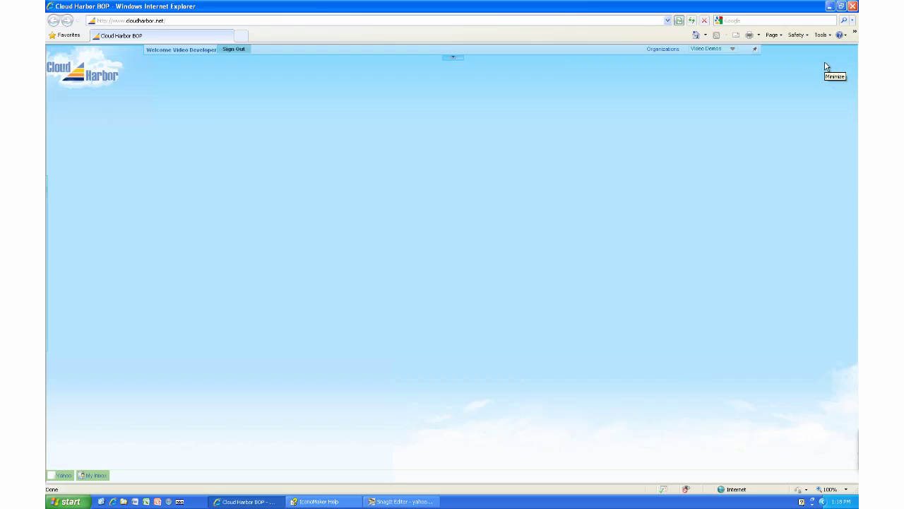
{"action": "left_click", "coordinate": [753, 53]}
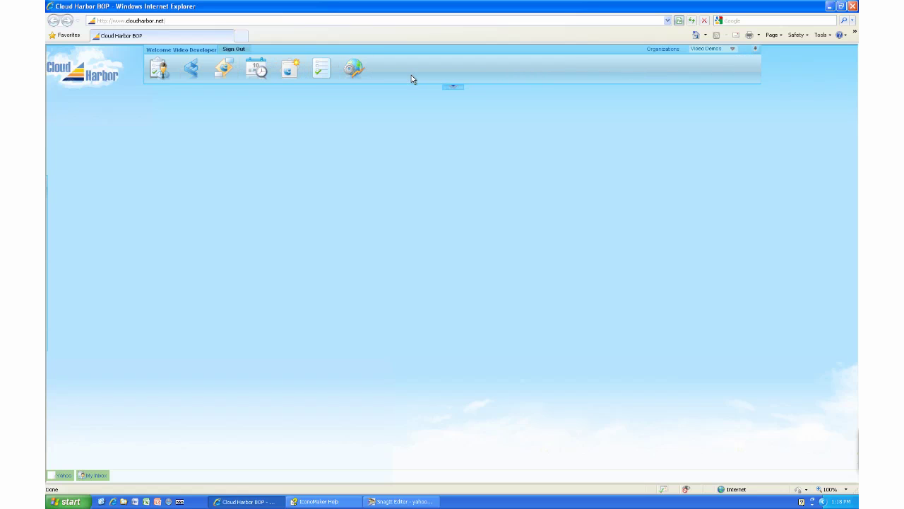
{"action": "right_click", "coordinate": [172, 70]}
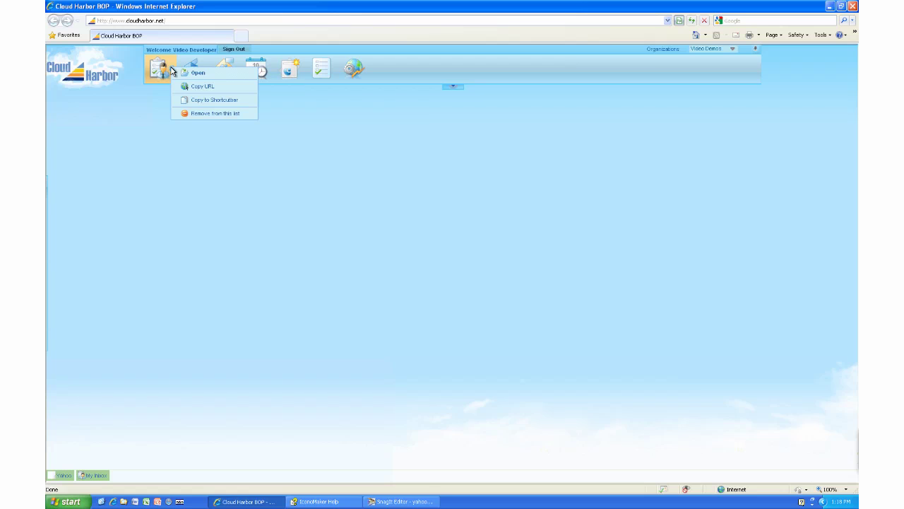
{"action": "left_click", "coordinate": [220, 114]}
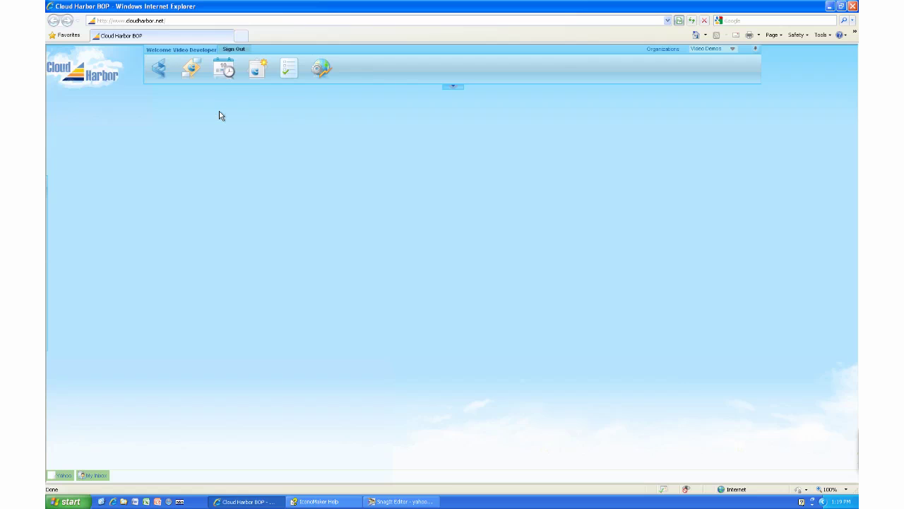
{"action": "left_click", "coordinate": [453, 86]}
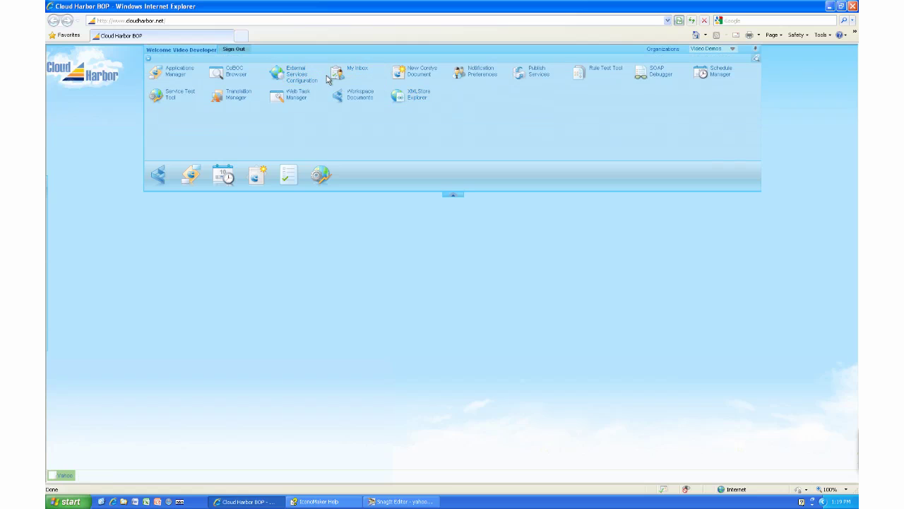
Reopen My Inbox on Personal Tasks from the application list, collapse the list, and minimise the inbox.
{"action": "left_click", "coordinate": [349, 75]}
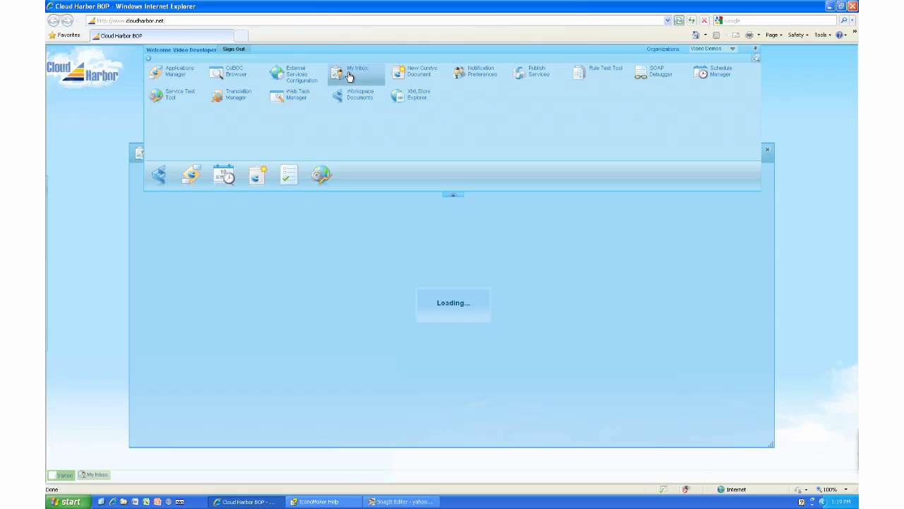
{"action": "left_click", "coordinate": [453, 195]}
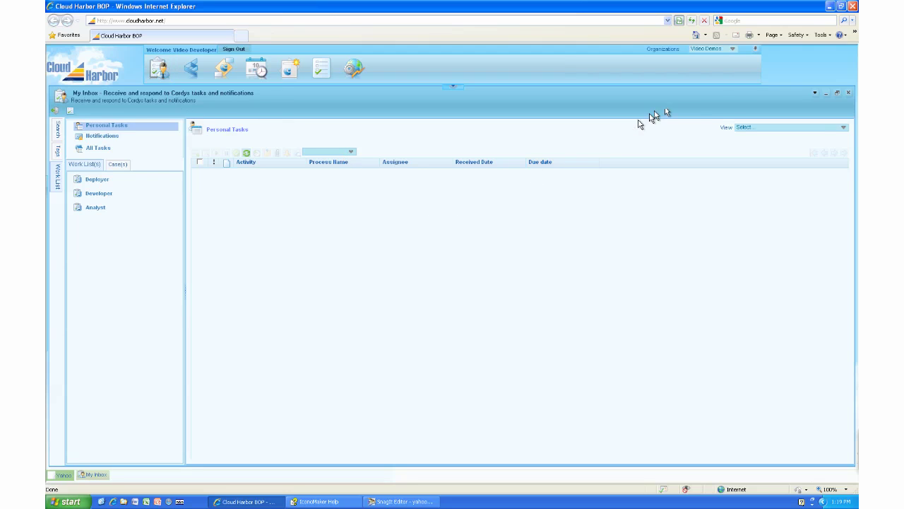
{"action": "left_click", "coordinate": [836, 95]}
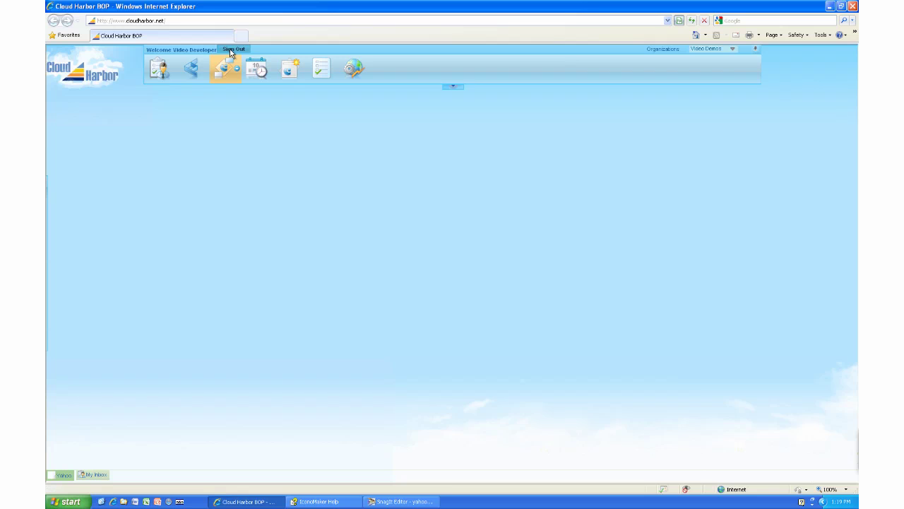
Sign out of the developer account and sign in as the Video User with its password.
{"action": "left_click", "coordinate": [232, 49]}
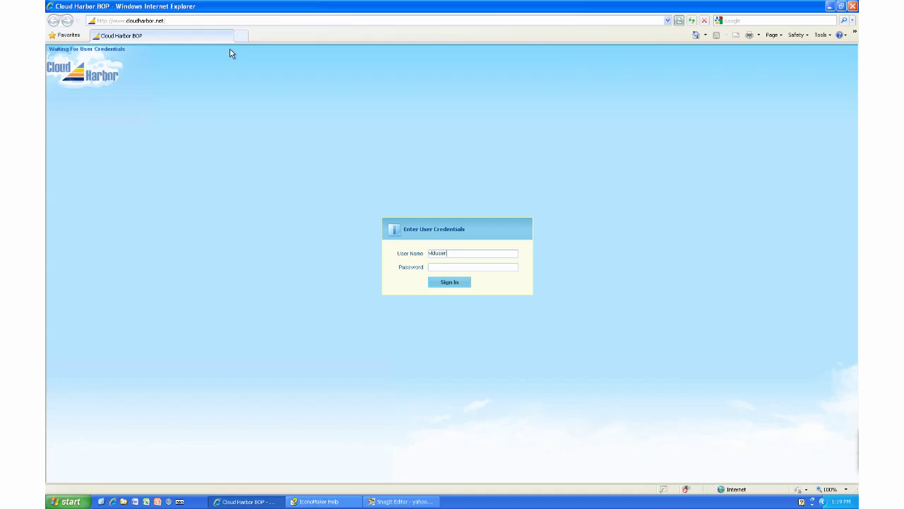
{"action": "left_click", "coordinate": [428, 269]}
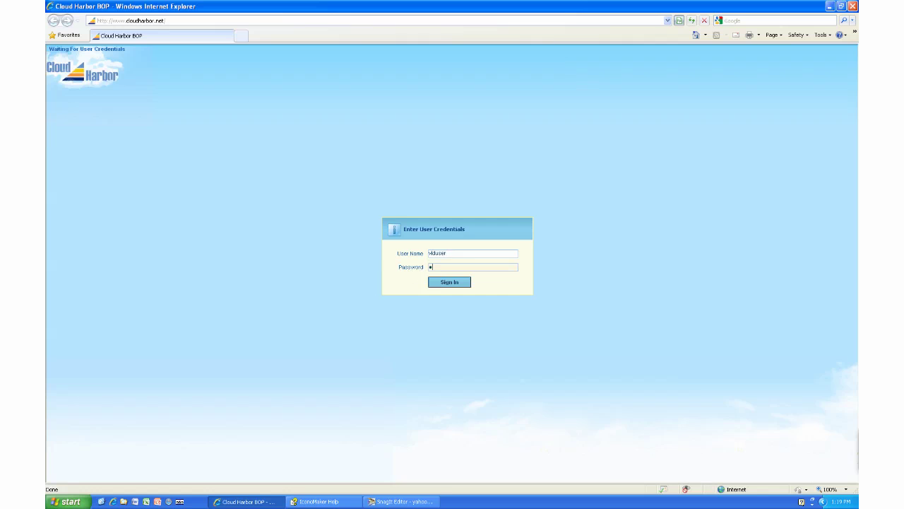
{"action": "type", "text": "•••••••"}
{"action": "left_click", "coordinate": [444, 284]}
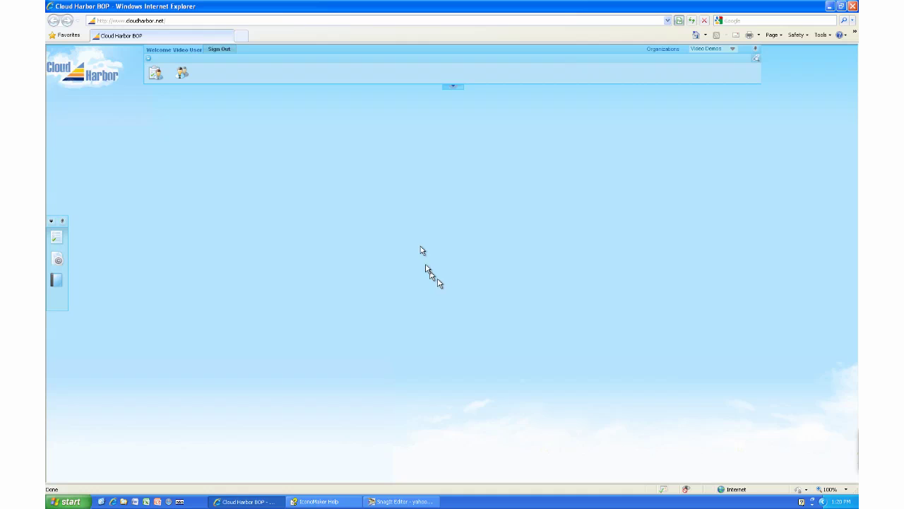
{"action": "left_click", "coordinate": [459, 87]}
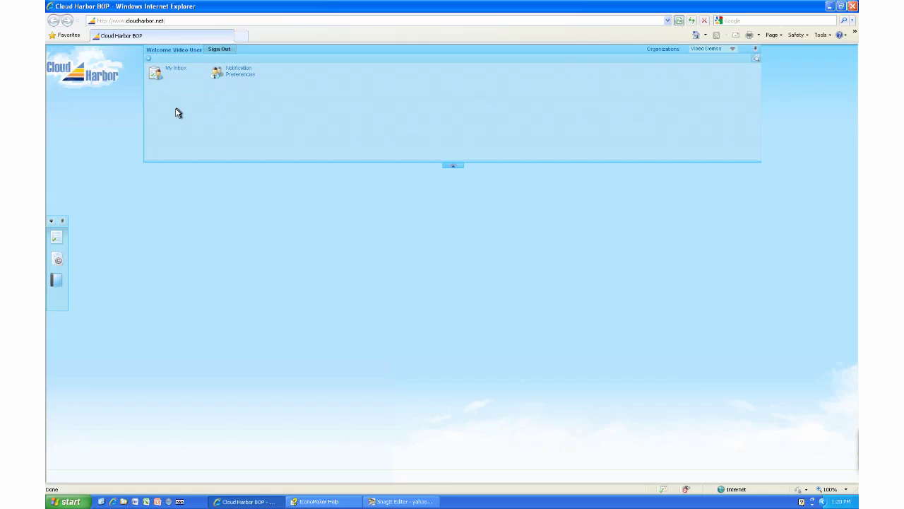
{"action": "left_click", "coordinate": [448, 165]}
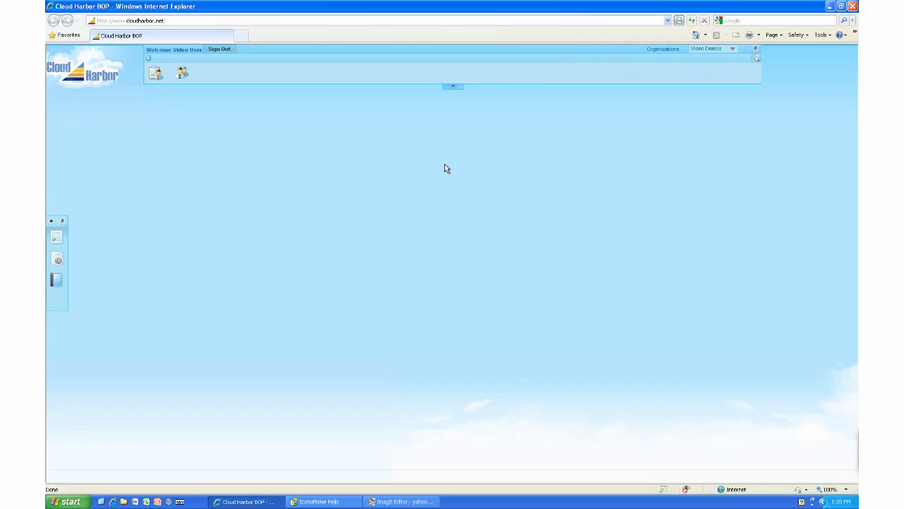
{"action": "left_click", "coordinate": [155, 75]}
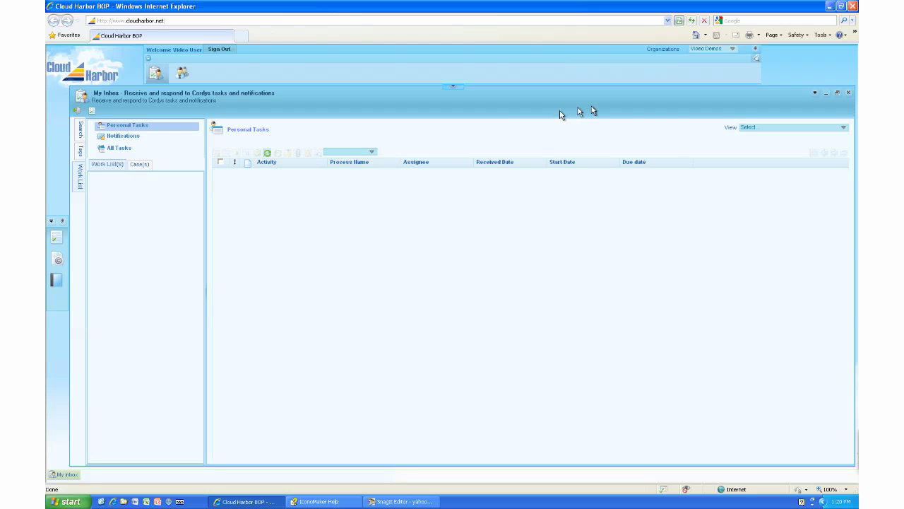
{"action": "left_click", "coordinate": [849, 93]}
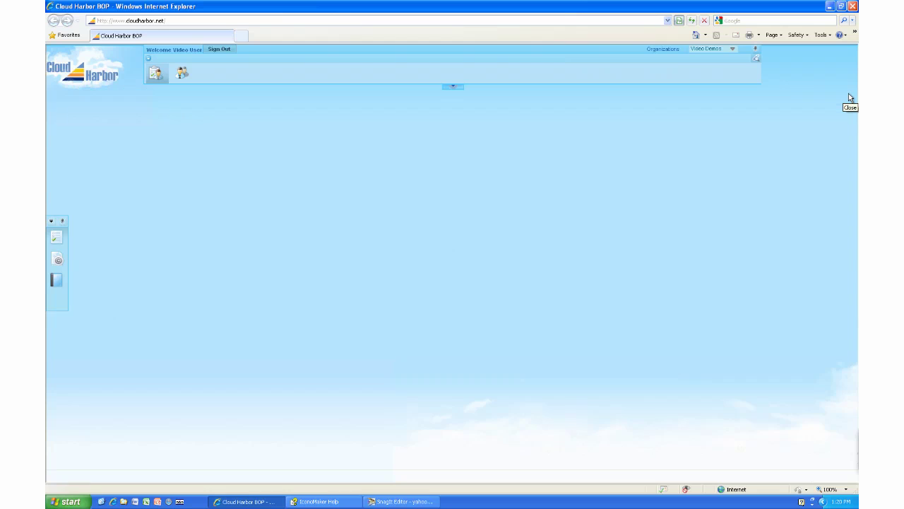
{"action": "left_click", "coordinate": [219, 51]}
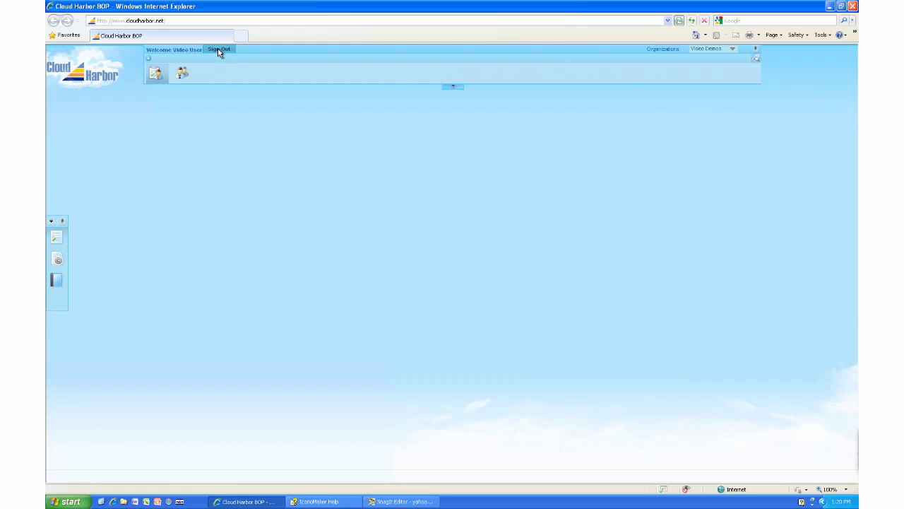